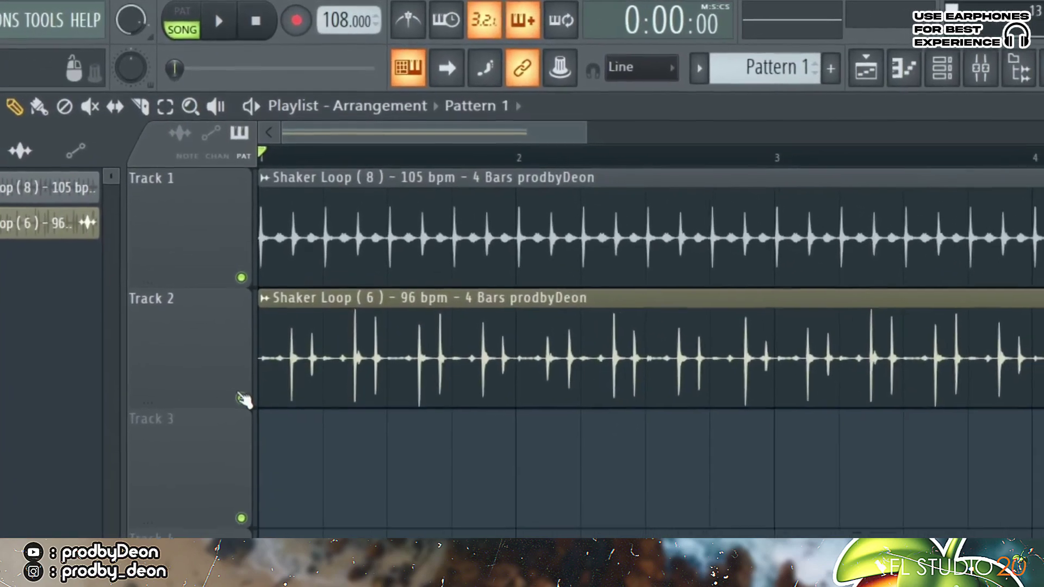
pyautogui.click(244, 384)
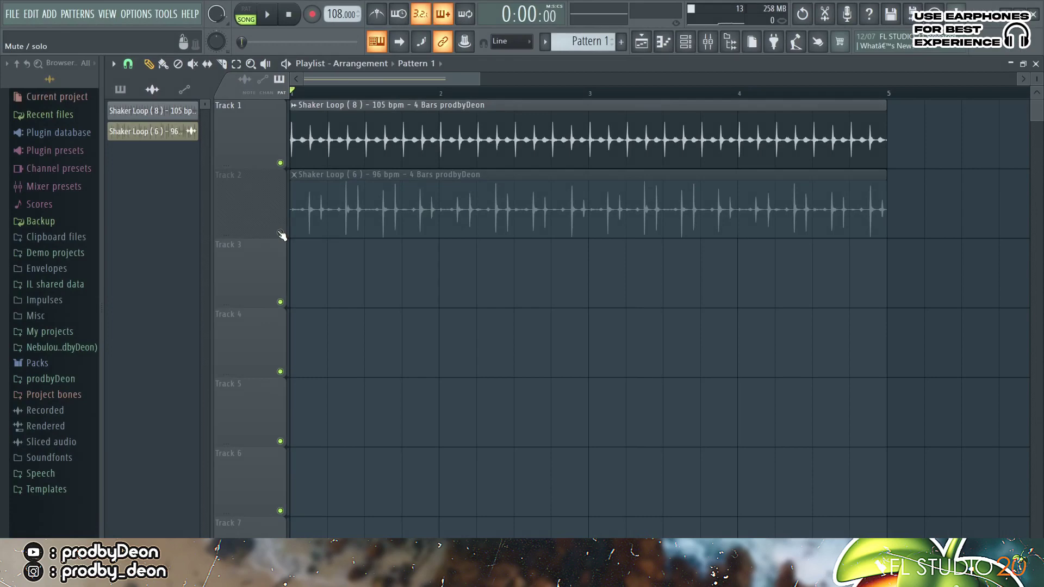
pyautogui.press('space')
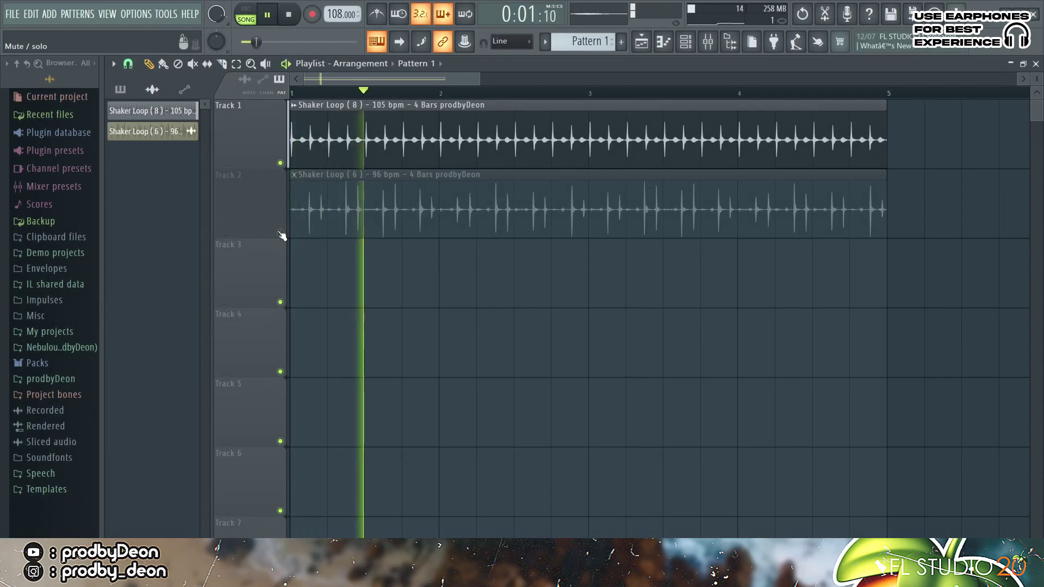
pyautogui.press('space')
pyautogui.click(280, 233)
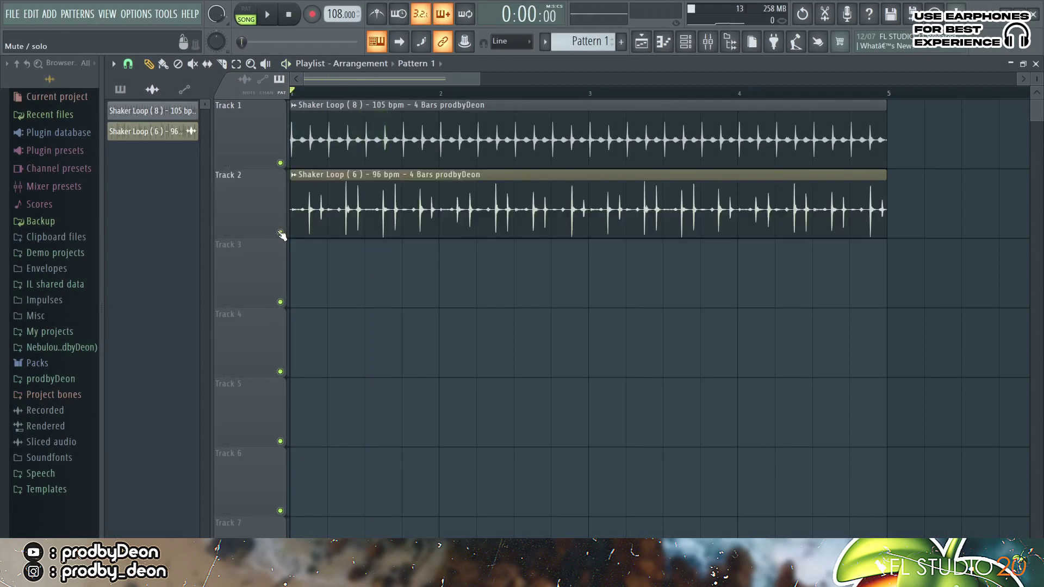
pyautogui.click(281, 164)
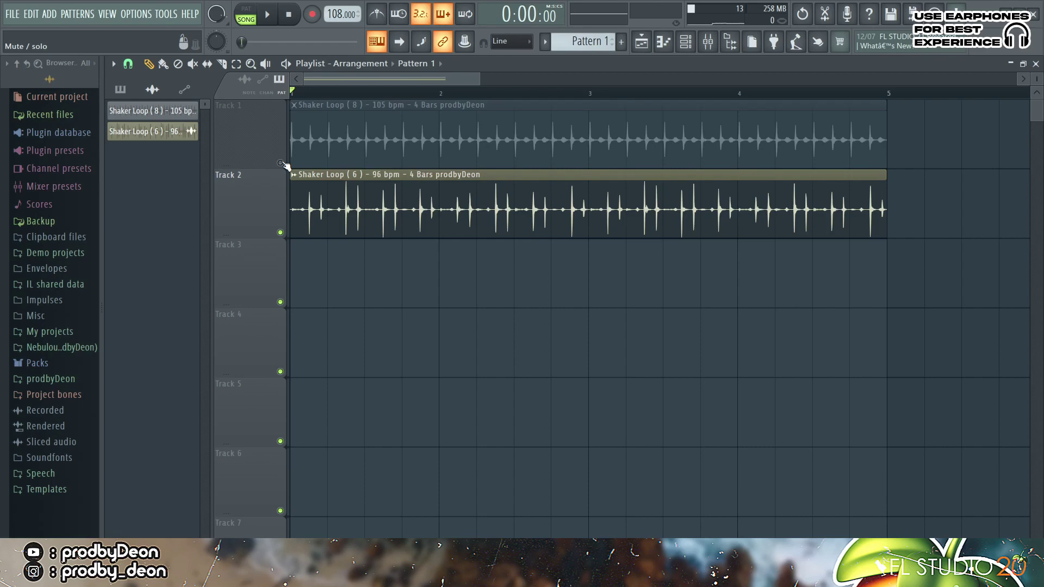
pyautogui.press('space')
pyautogui.press('space')
pyautogui.click(281, 163)
pyautogui.press('space')
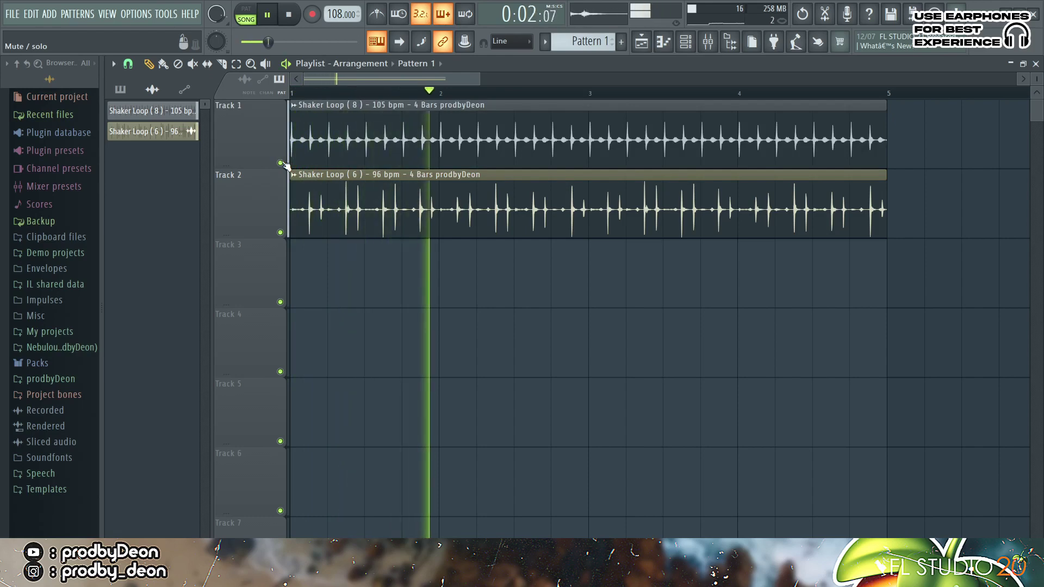
pyautogui.press('space')
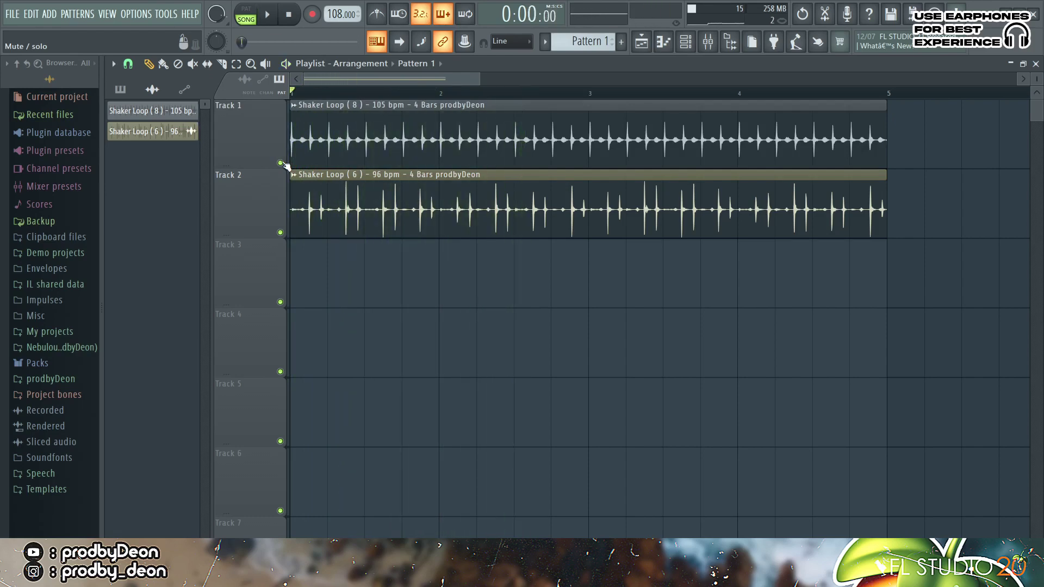
# Bring up the Channel rack on empty Pattern 2 with its shaker, rim, snare and perc channels
pyautogui.press('F6')
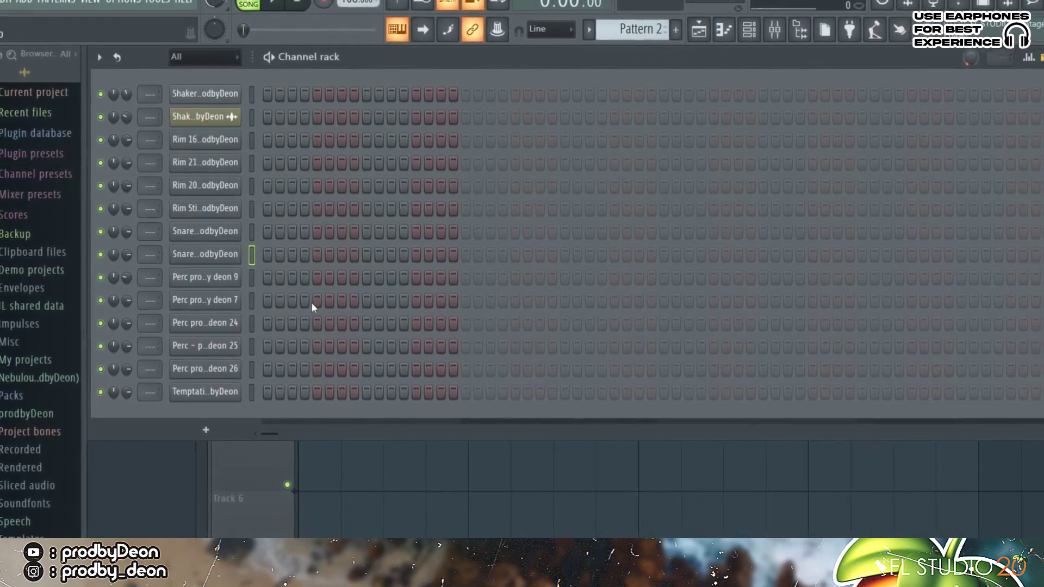
# Program the second rim row with hits on steps 1 and 7, auditioning the groove
pyautogui.click(250, 161)
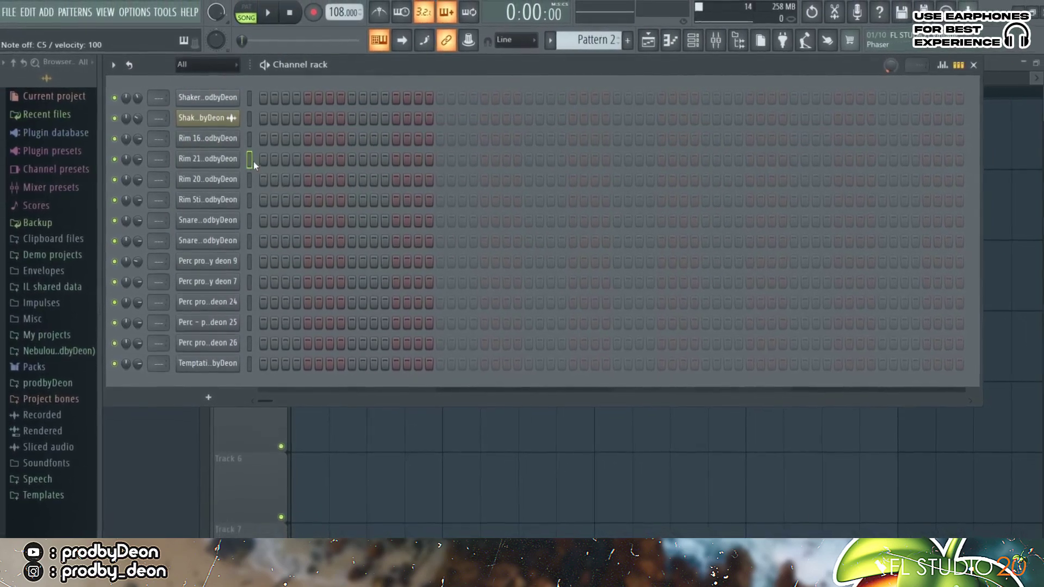
pyautogui.click(263, 160)
pyautogui.press('space')
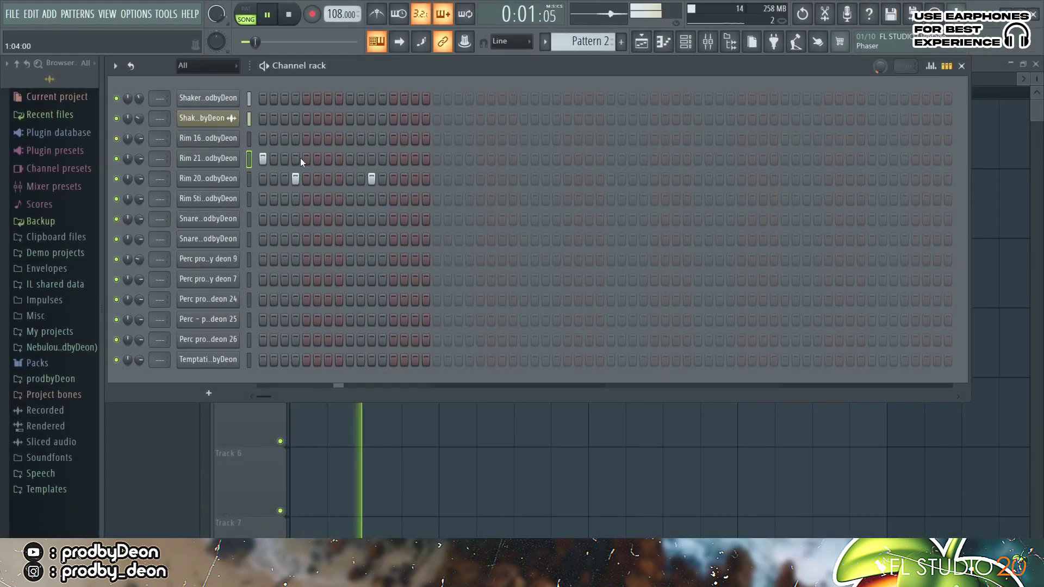
pyautogui.click(335, 159)
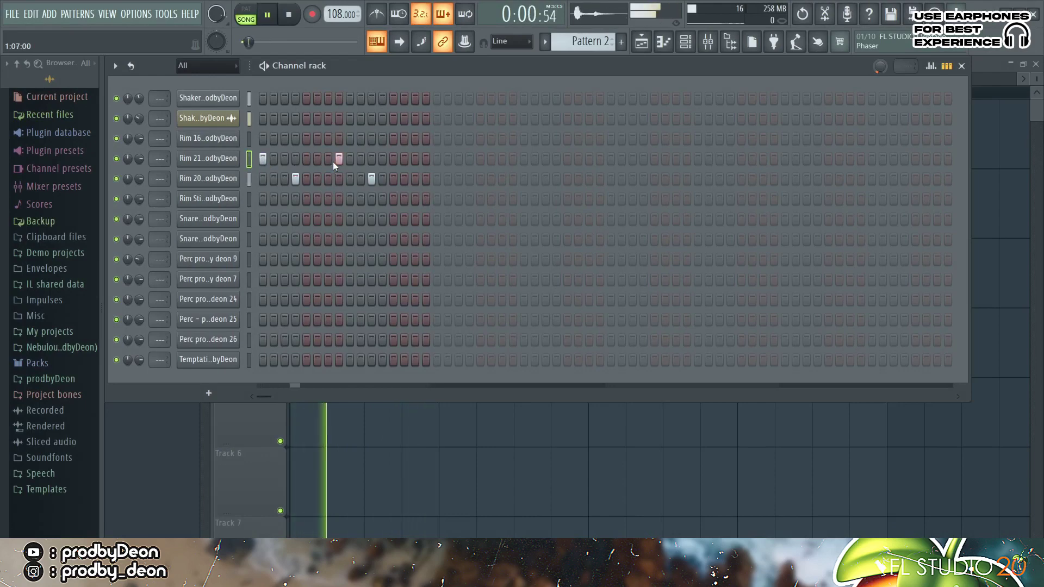
pyautogui.click(329, 160)
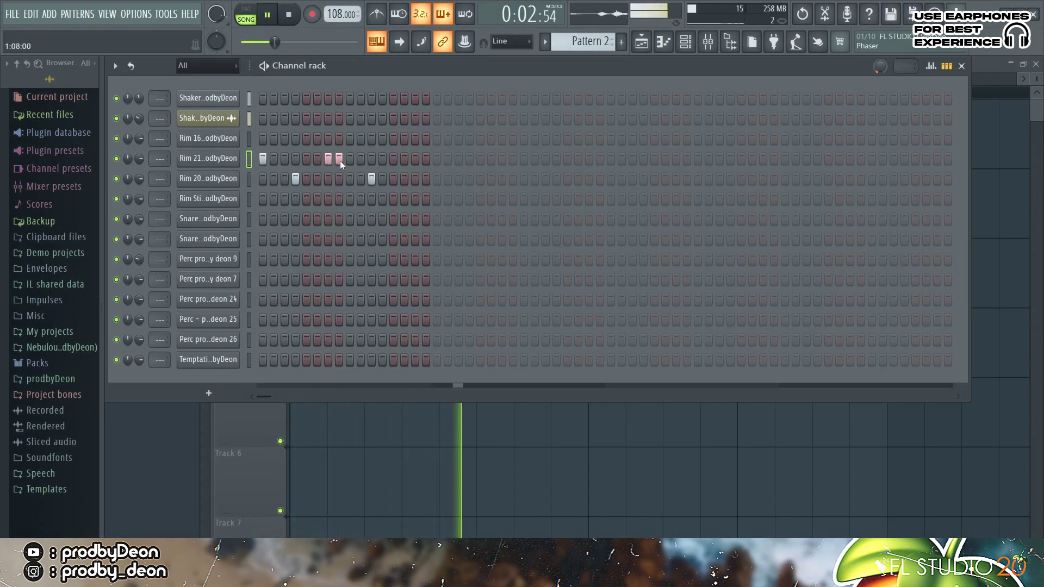
pyautogui.click(339, 160)
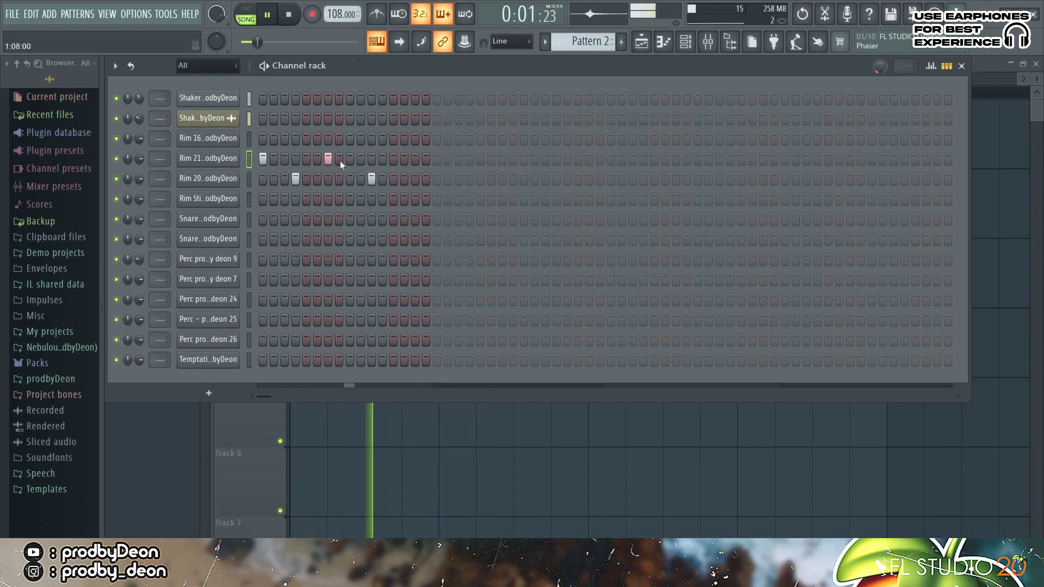
pyautogui.press('space')
# Add a run of hits across the first rim row, start the fourth rim row, and play all rims
pyautogui.click(249, 139)
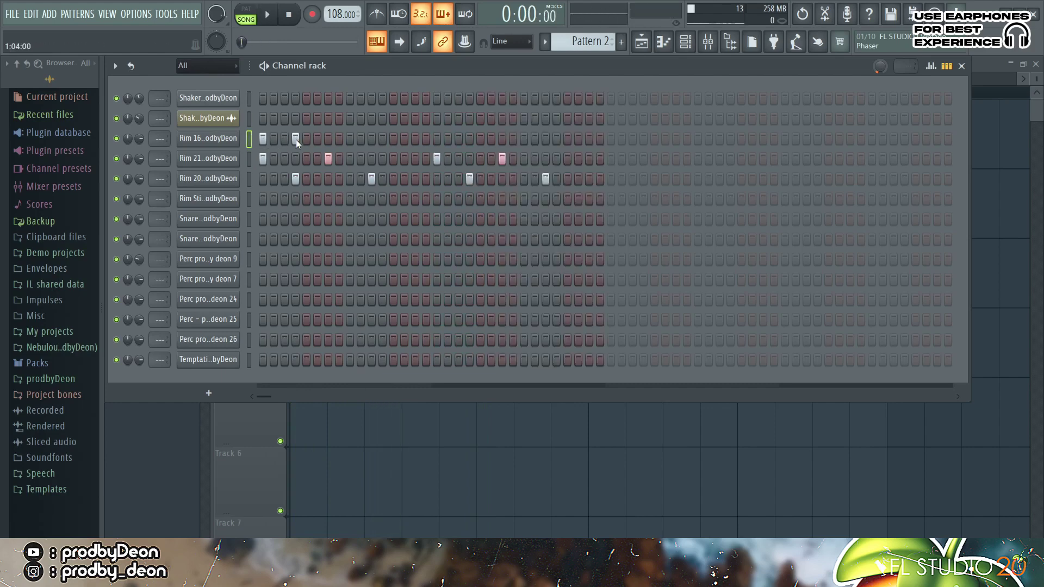
pyautogui.click(328, 139)
pyautogui.click(372, 139)
pyautogui.click(404, 139)
pyautogui.click(437, 140)
pyautogui.click(469, 139)
pyautogui.press('space')
pyautogui.click(502, 139)
pyautogui.click(545, 139)
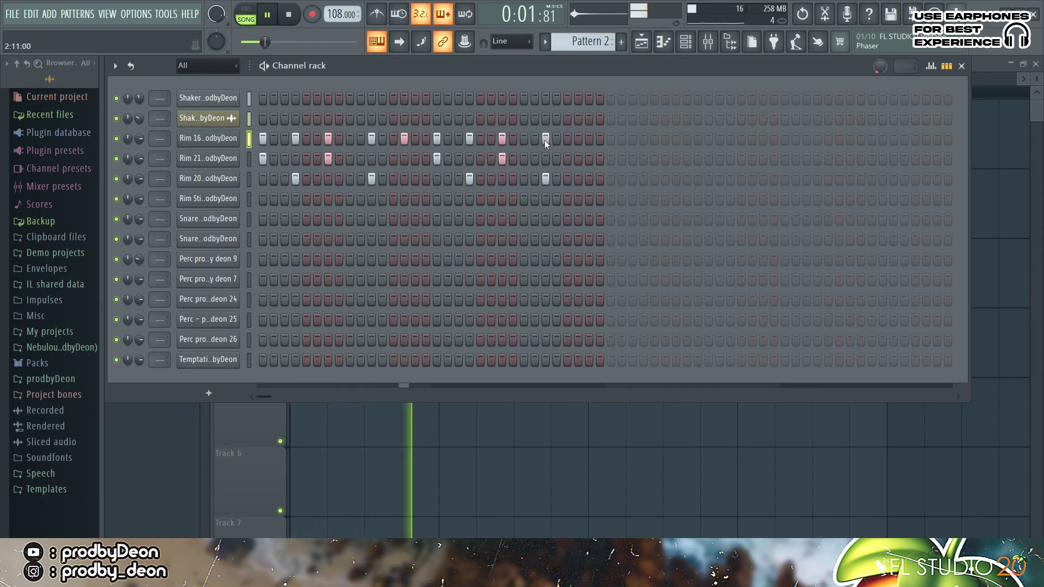
pyautogui.click(577, 139)
pyautogui.press('space')
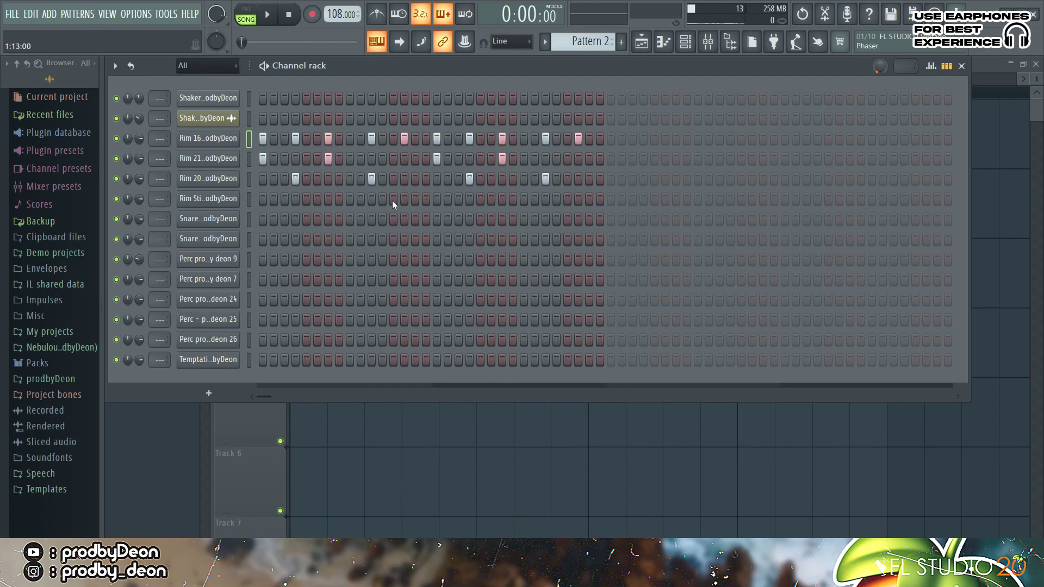
pyautogui.click(328, 199)
pyautogui.press('space')
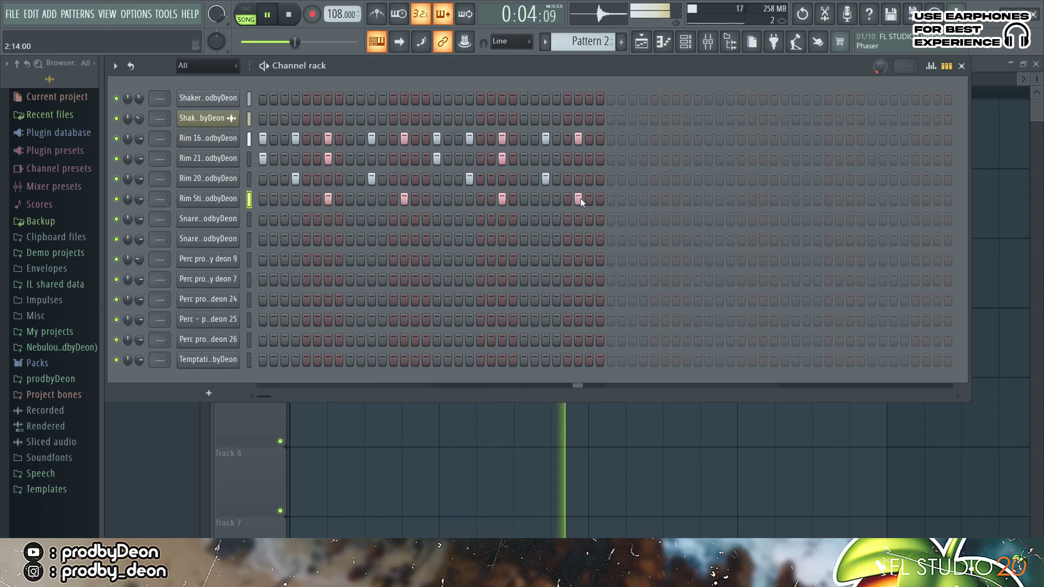
# Try snare placements, keep a later hit on the first snare row, then reveal the Snare 15 piano roll
pyautogui.press('space')
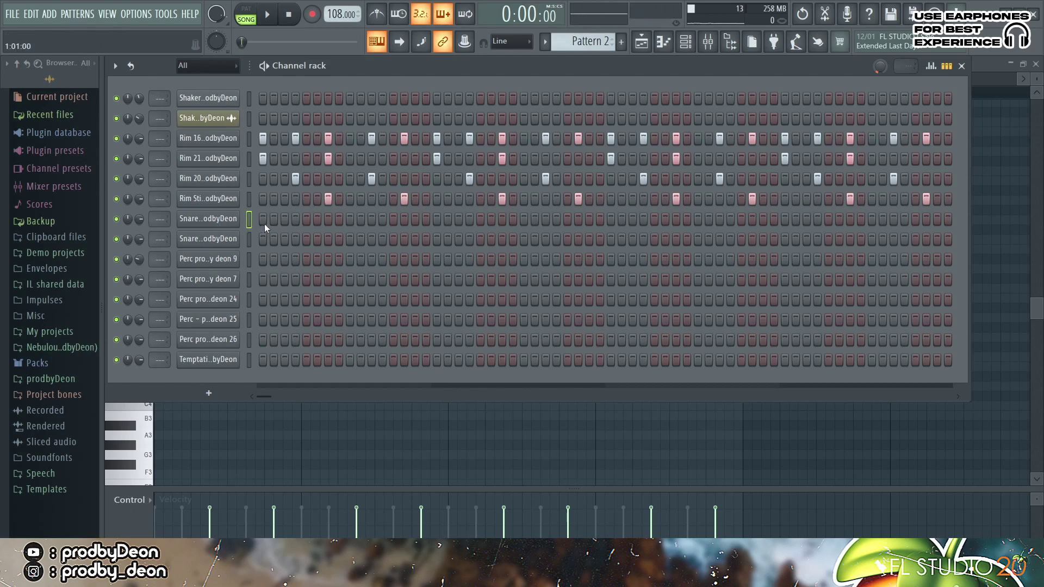
pyautogui.press('space')
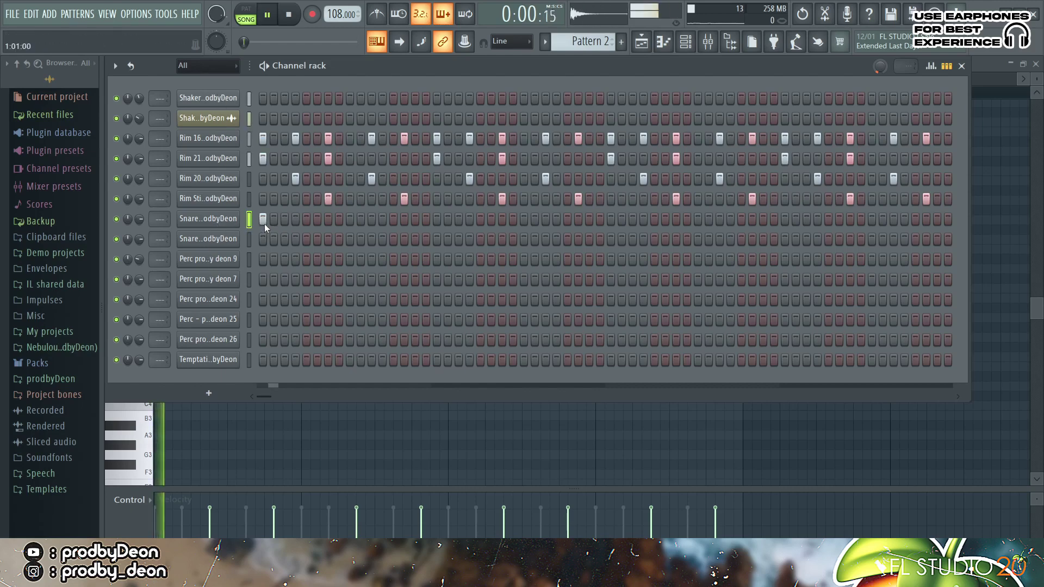
pyautogui.click(325, 219)
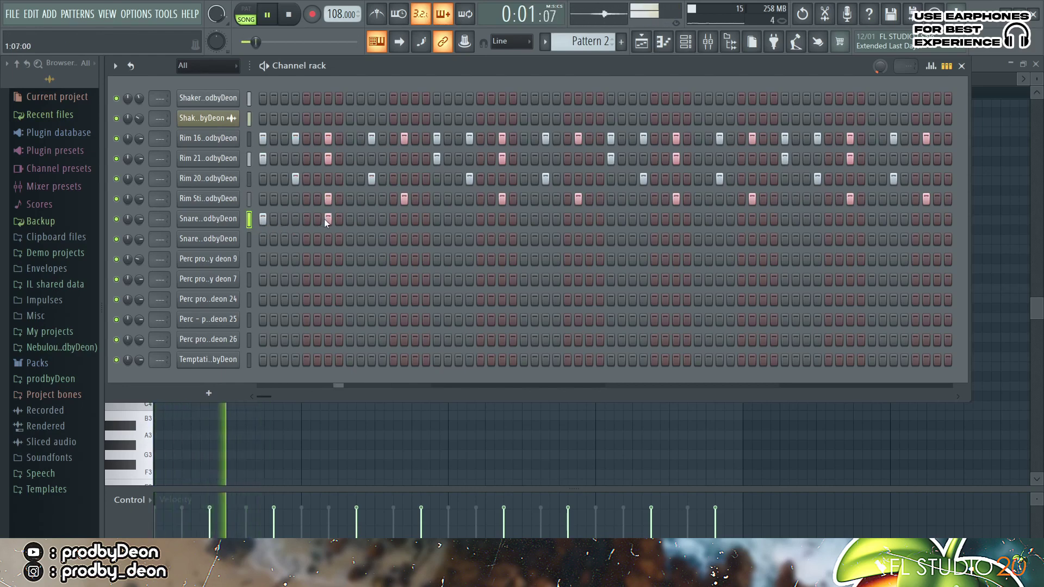
pyautogui.click(331, 220)
pyautogui.press('space')
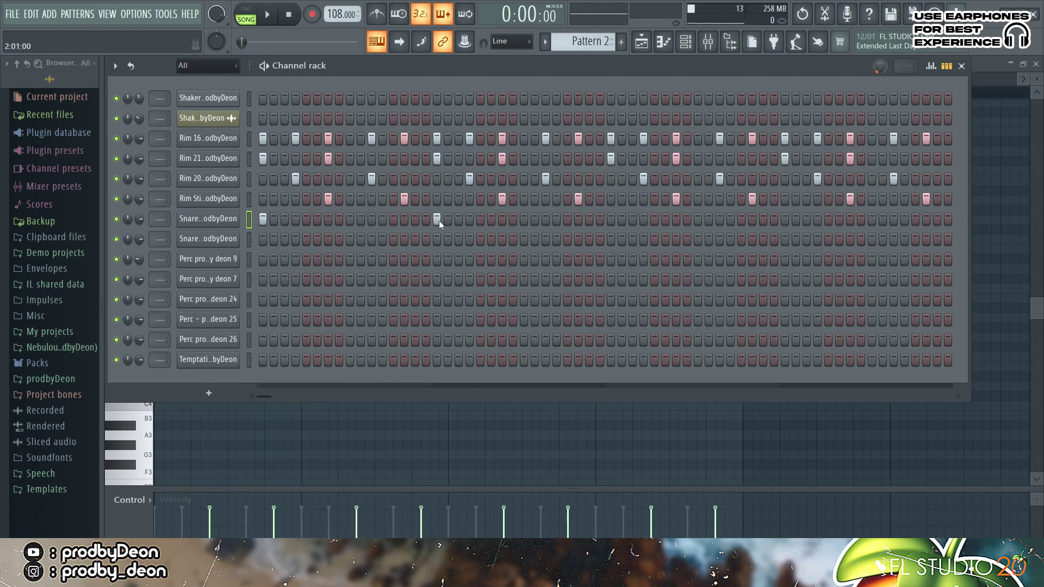
pyautogui.press('space')
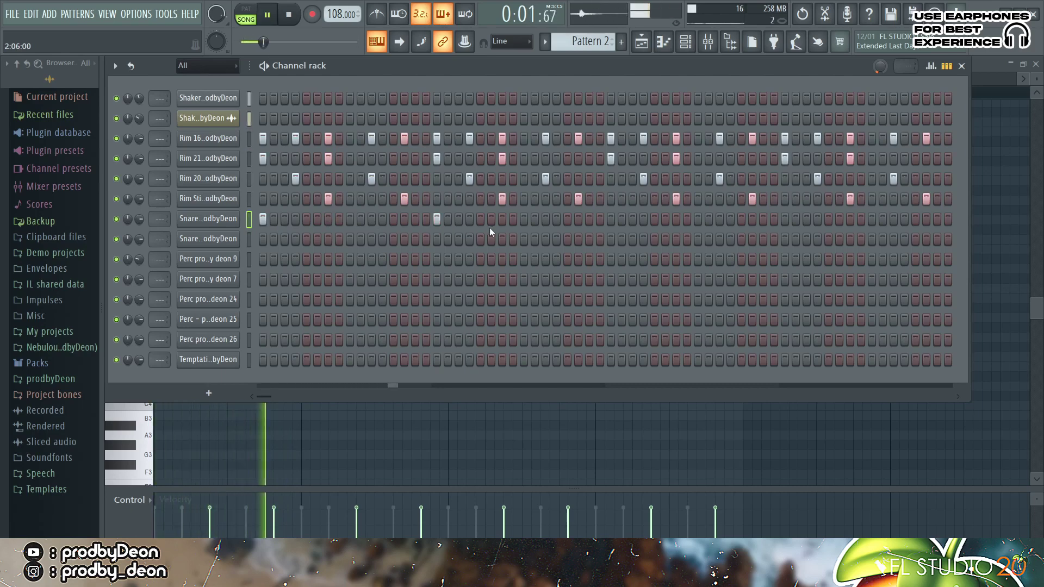
pyautogui.click(546, 218)
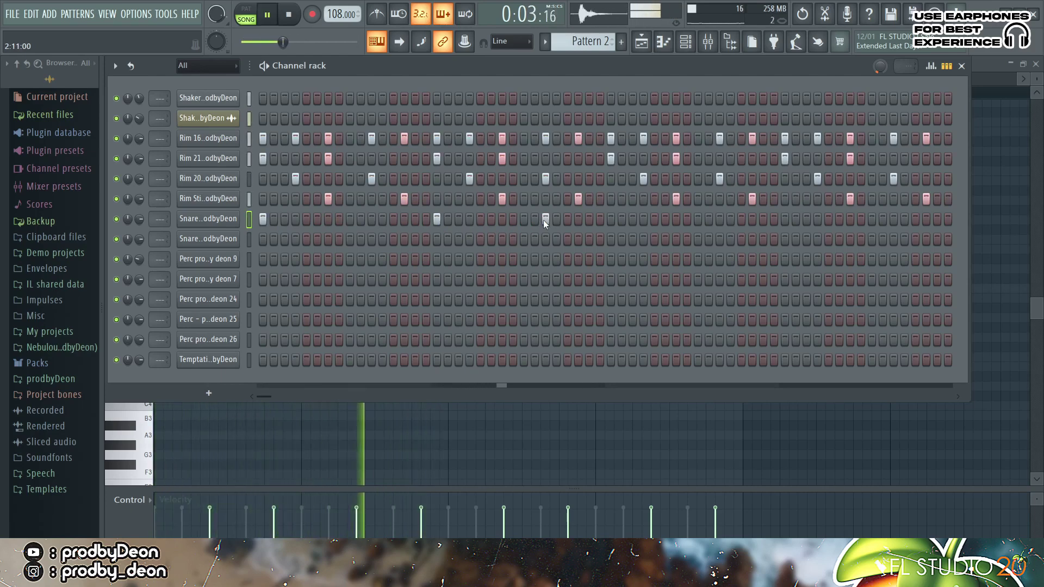
pyautogui.press('space')
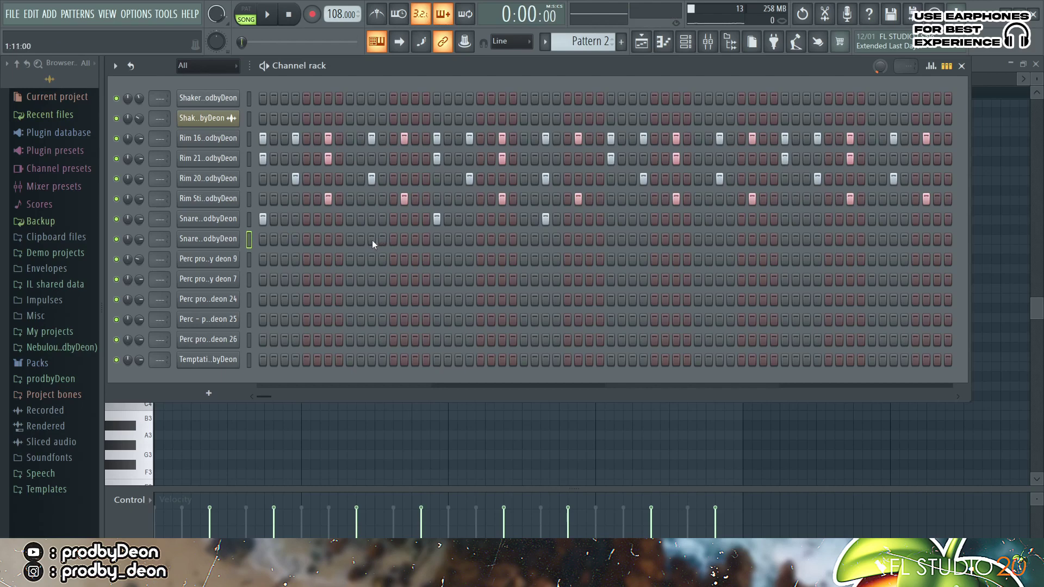
pyautogui.press('space')
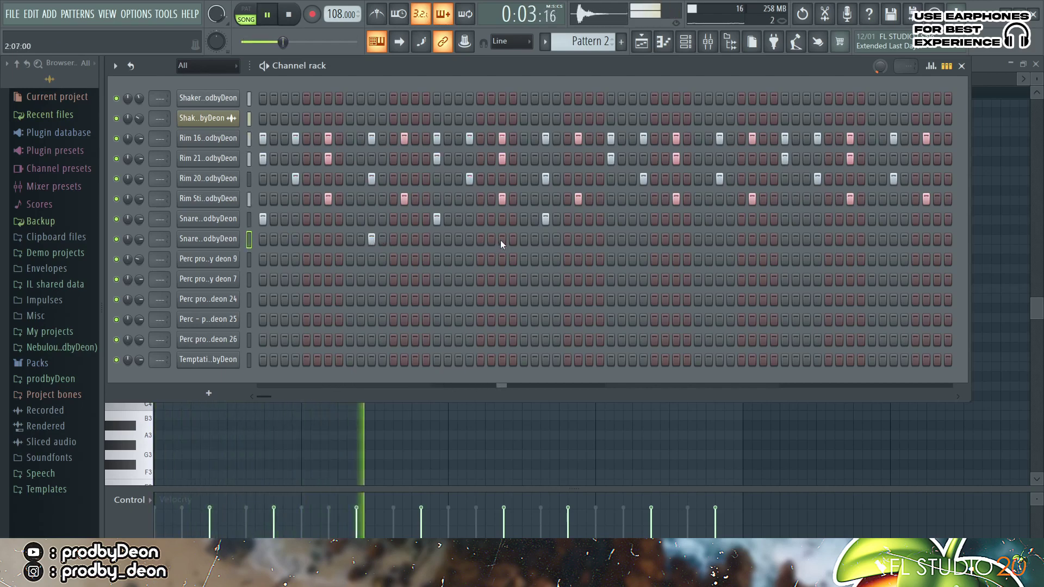
pyautogui.press('space')
pyautogui.press('F6')
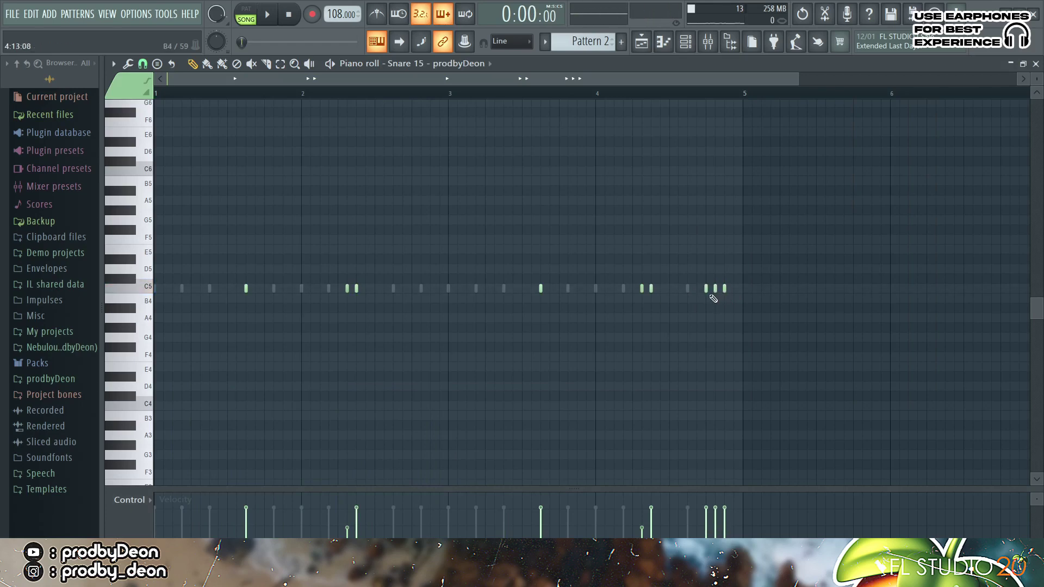
# Move the stray Snare 15 note up to C5 and soften the roll velocities before bar 5
pyautogui.moveTo(710, 290); pyautogui.dragTo(710, 283)
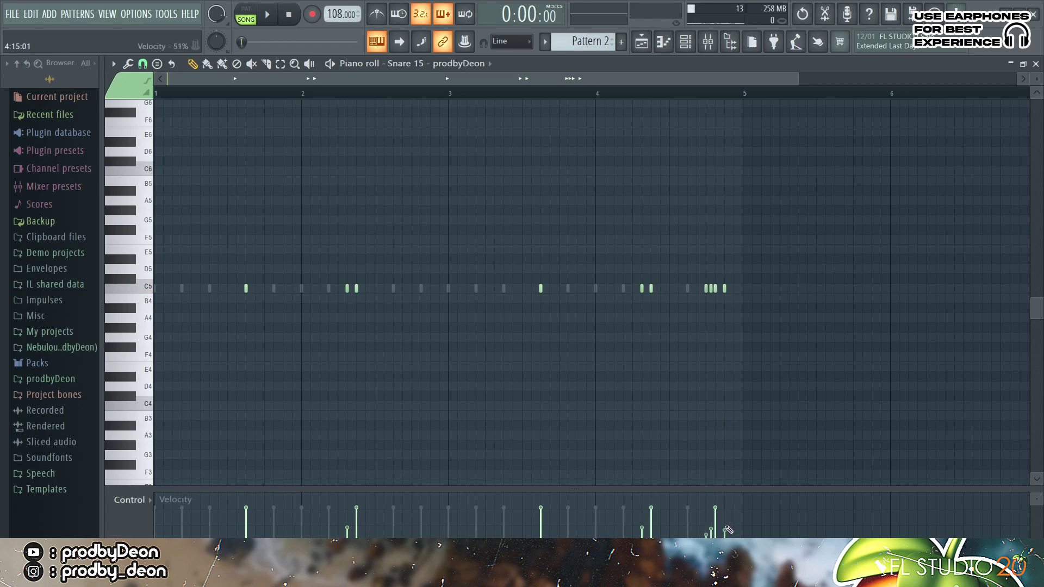
pyautogui.moveTo(718, 490); pyautogui.dragTo(715, 457)
pyautogui.press('space')
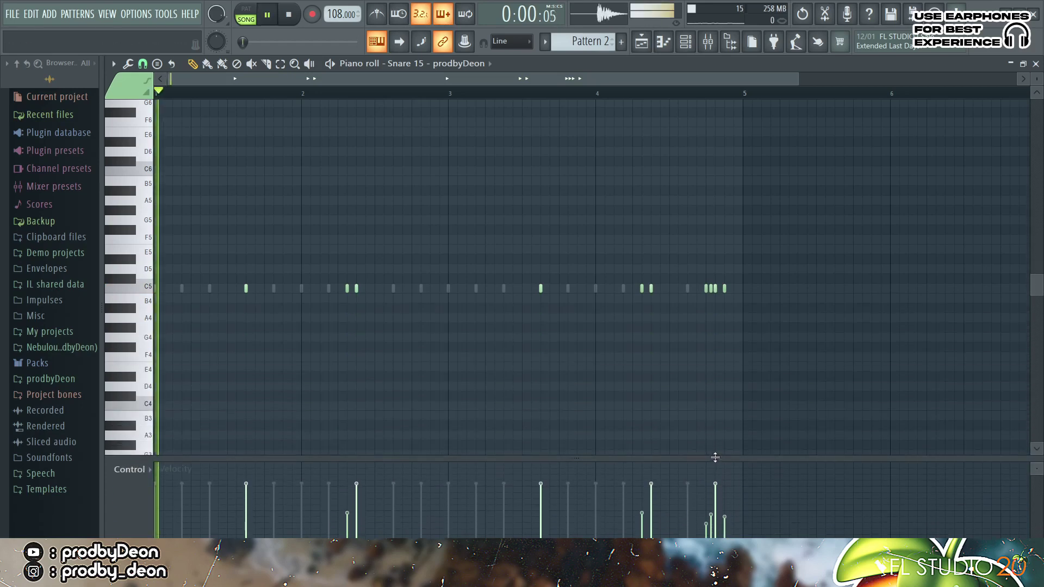
# Shift a snare hit one step later and add two more snare hits toward the pattern end
pyautogui.click(686, 41)
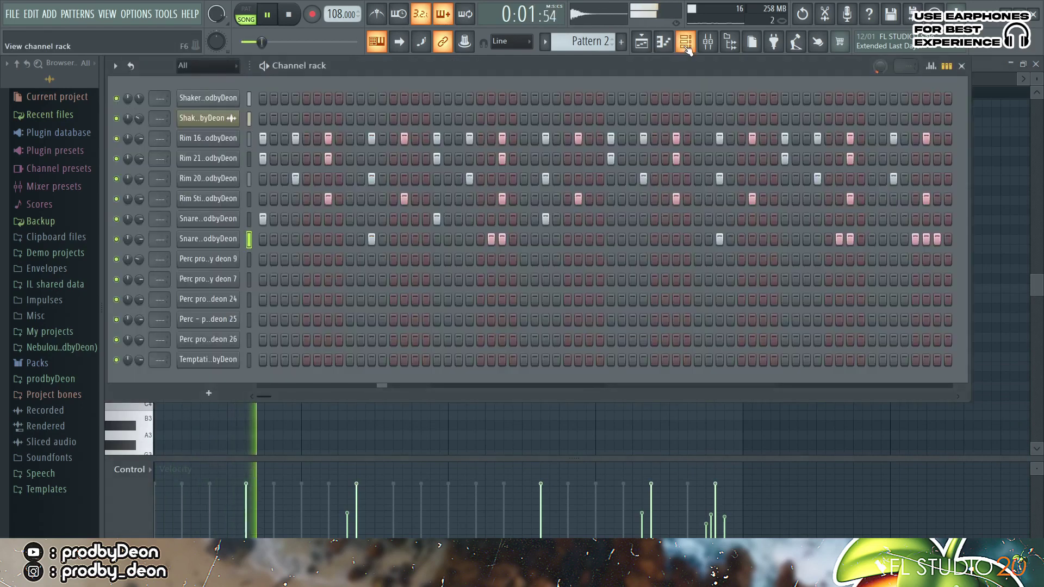
pyautogui.click(610, 219)
pyautogui.click(601, 219)
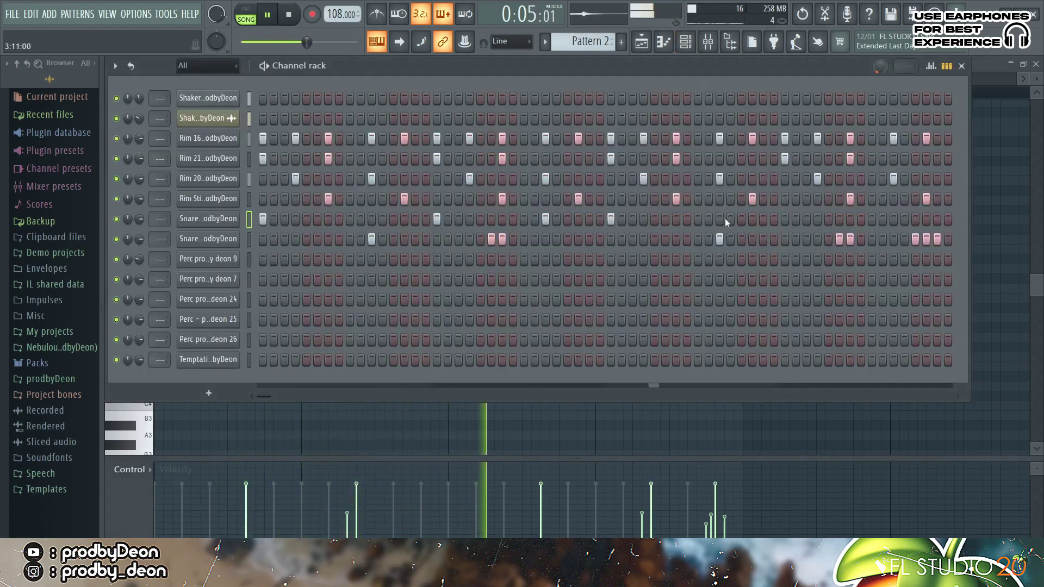
pyautogui.click(785, 219)
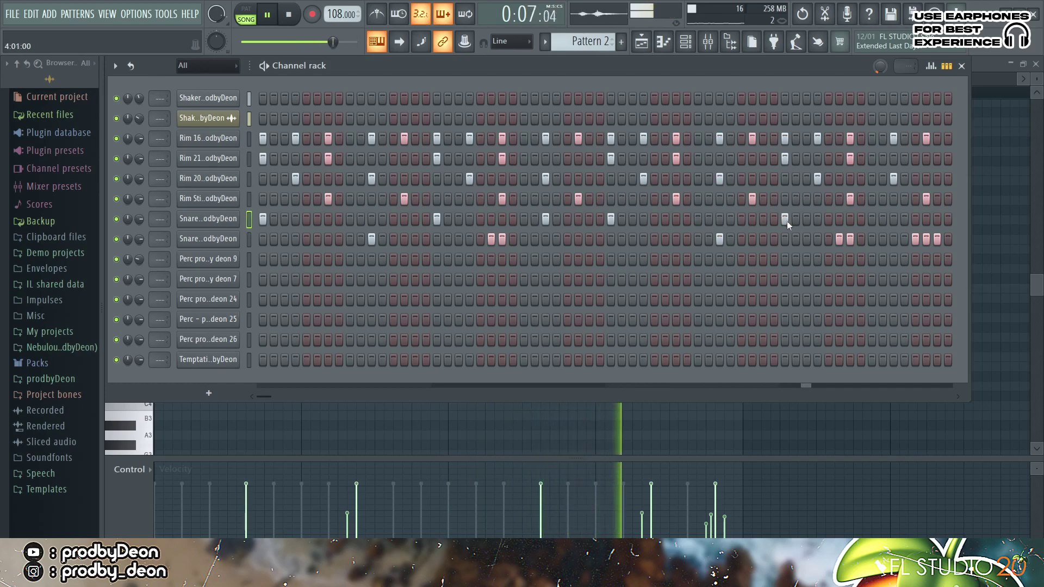
pyautogui.click(894, 219)
pyautogui.press('space')
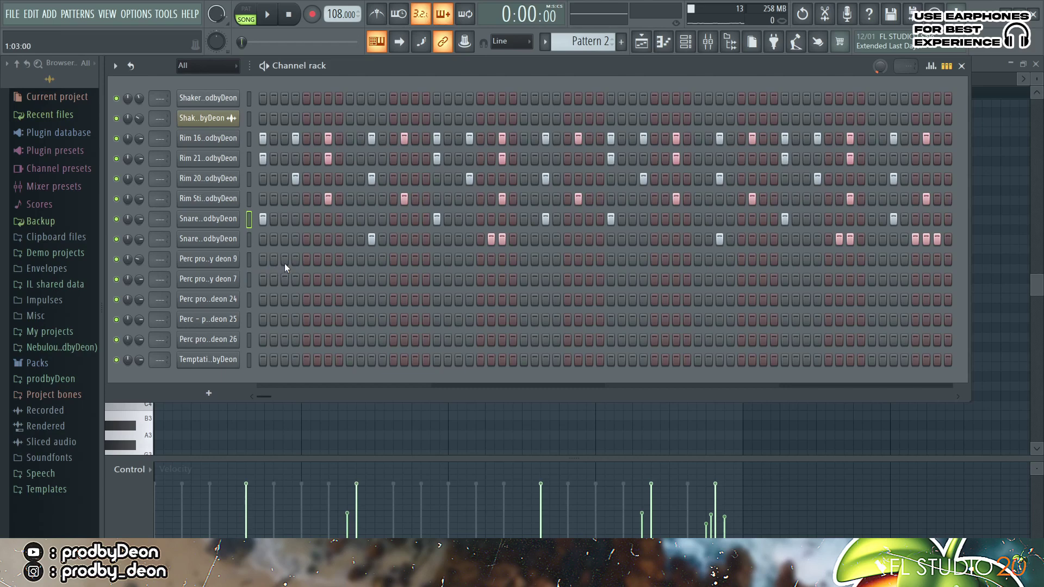
# Place sparse hits in the first percussion row, auditioning and adjusting their positions
pyautogui.click(249, 260)
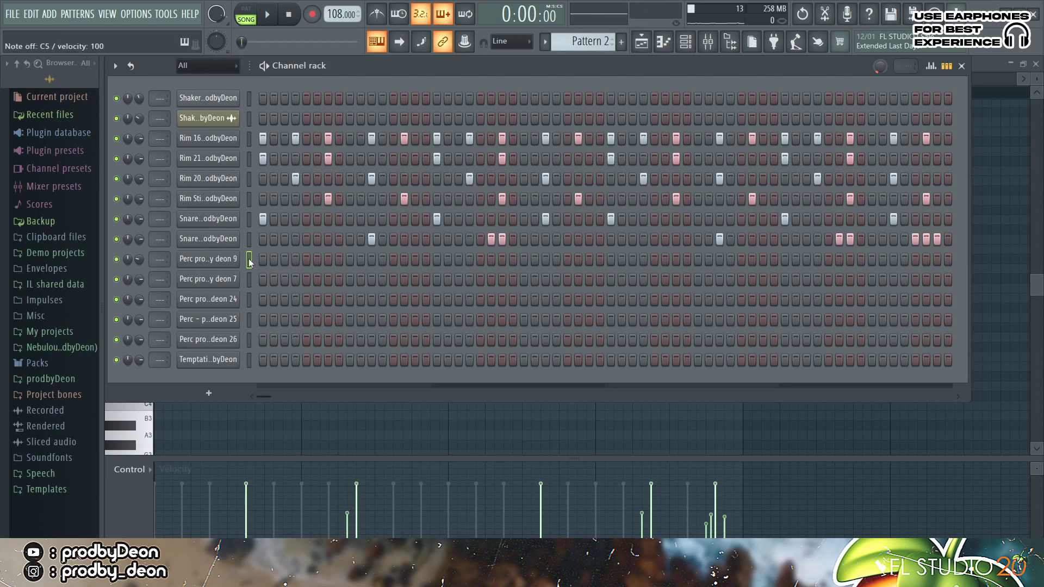
pyautogui.click(328, 260)
pyautogui.press('space')
pyautogui.click(327, 260)
pyautogui.click(372, 260)
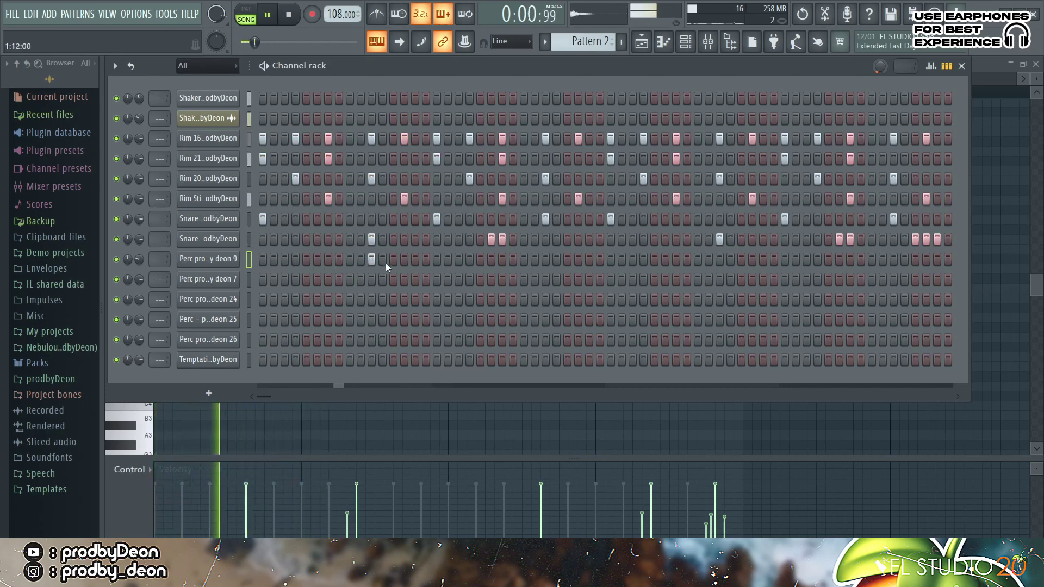
pyautogui.click(382, 260)
pyautogui.click(373, 258)
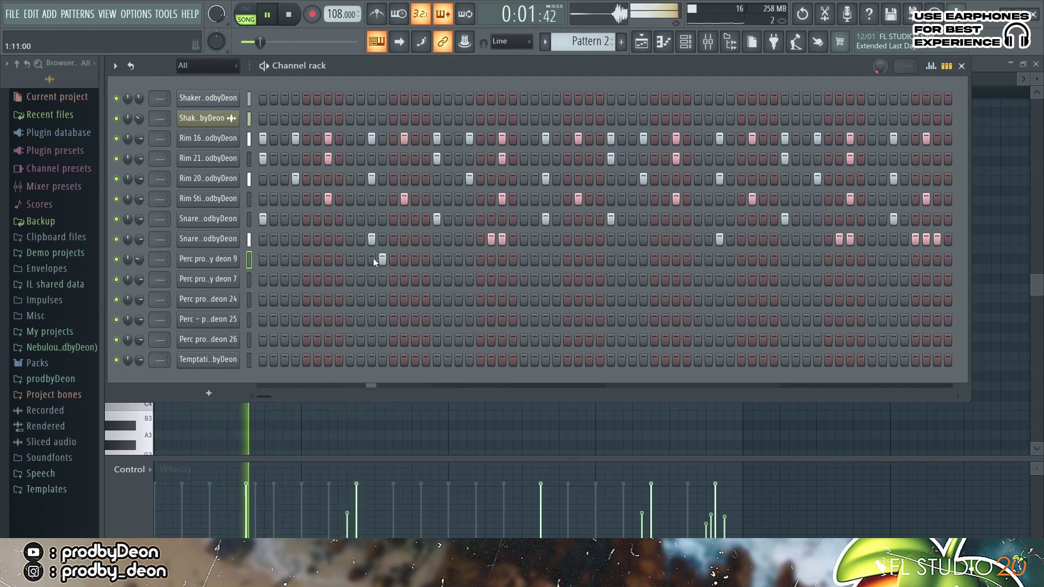
pyautogui.press('space')
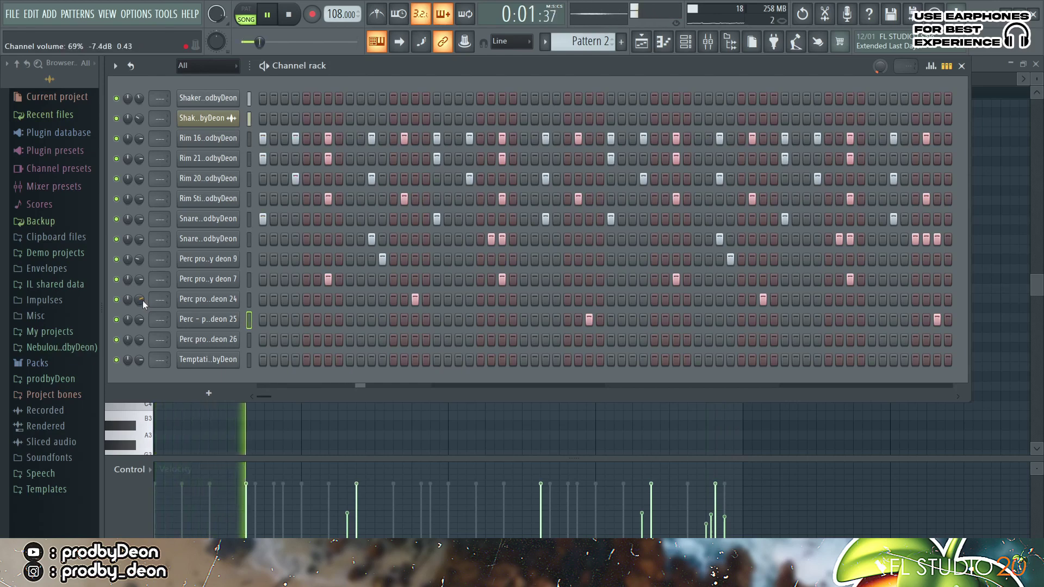
pyautogui.scroll(-3, 143, 301)
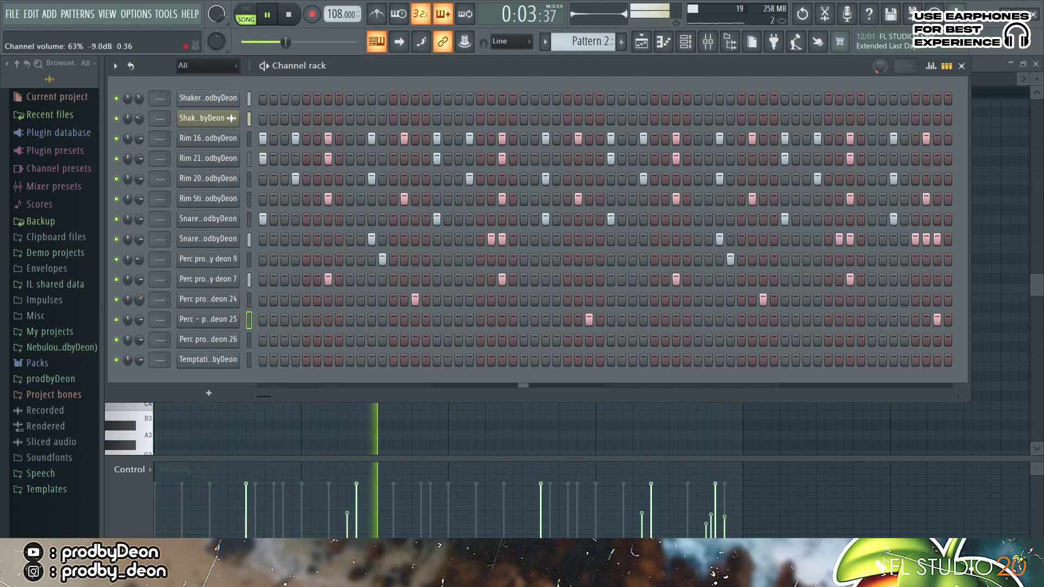
pyautogui.press('space')
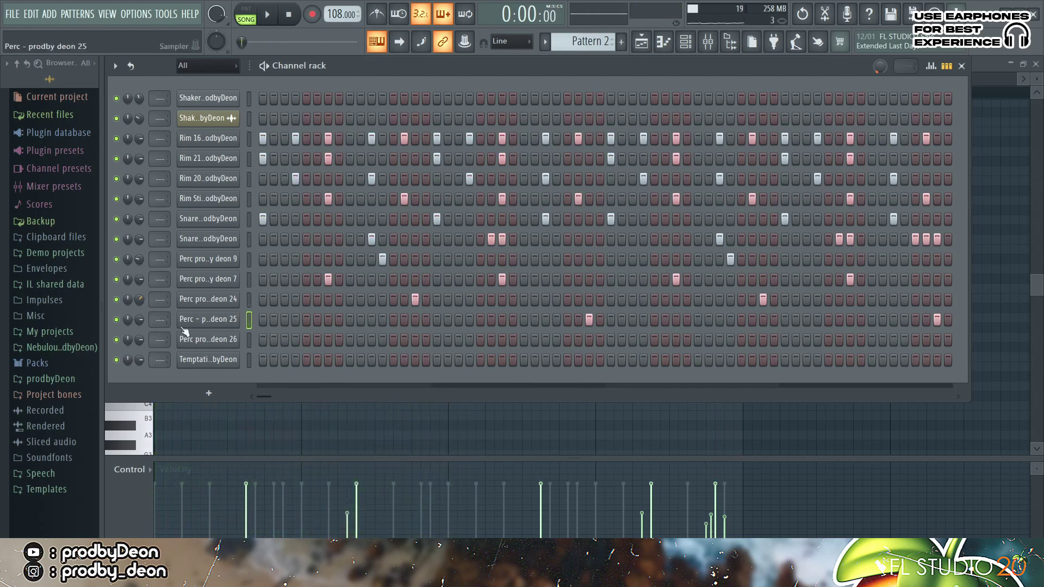
# Advanced-fill Perc prodby deon 26 every 4 steps, rotated one step later, and view its notes
pyautogui.click(210, 340)
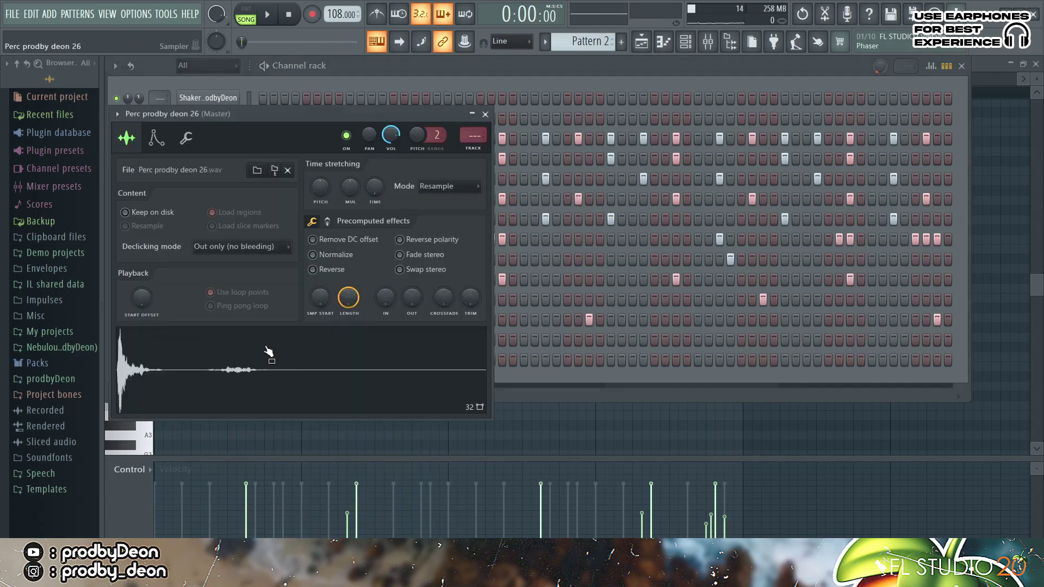
pyautogui.click(485, 115)
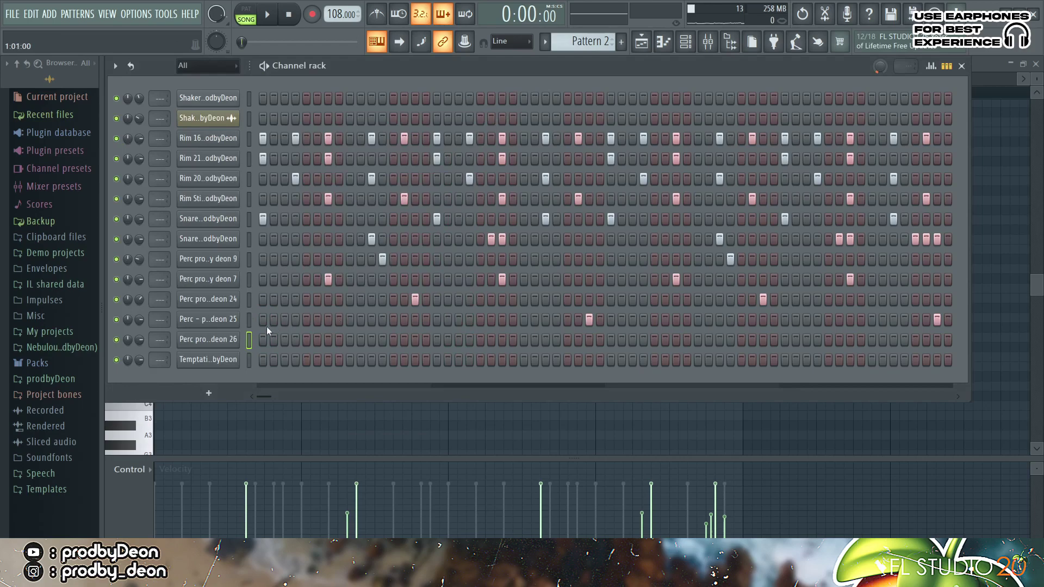
pyautogui.rightClick(234, 341)
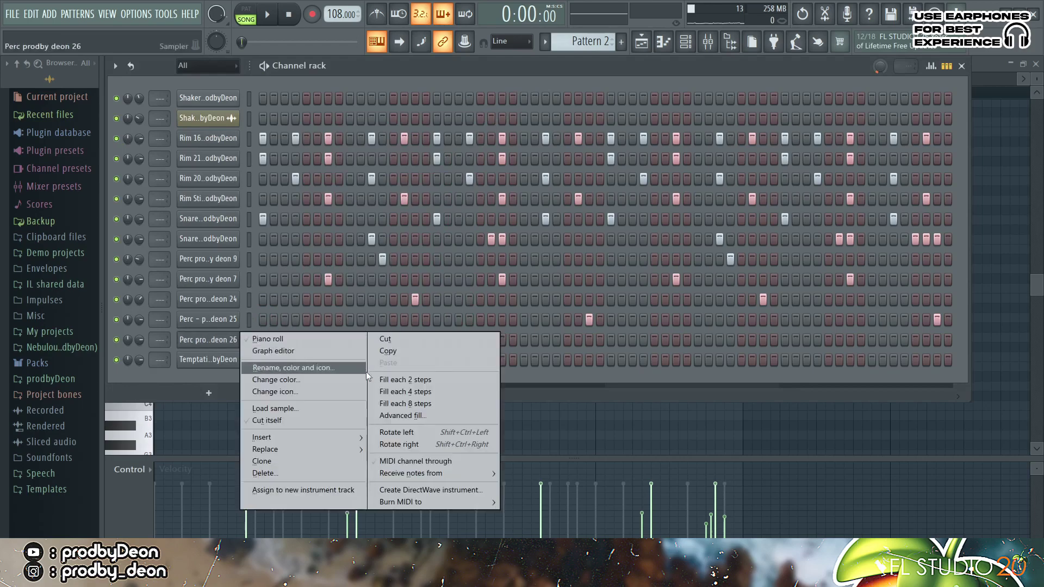
pyautogui.click(402, 416)
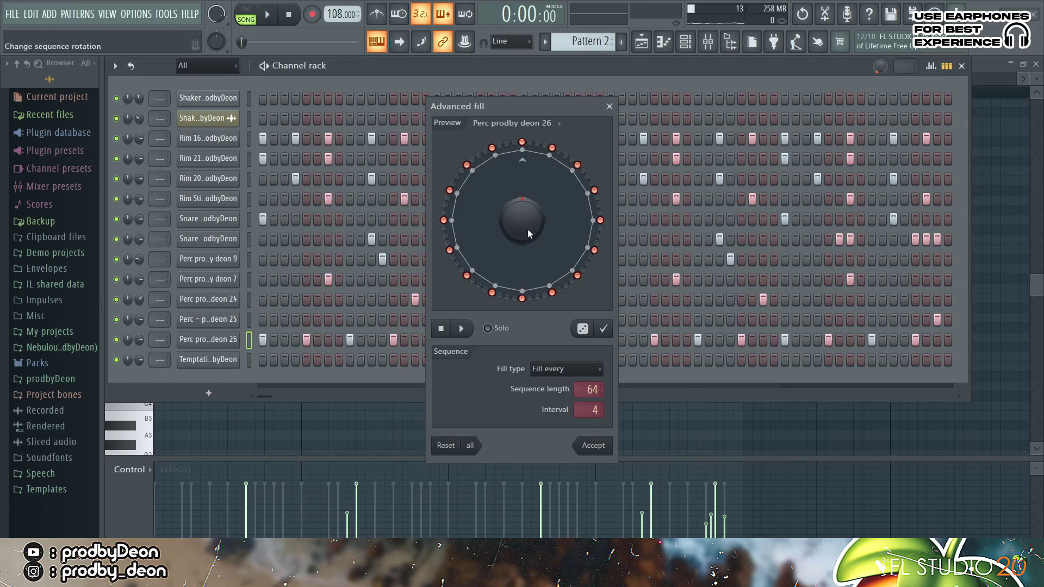
pyautogui.moveTo(523, 217); pyautogui.dragTo(524, 203)
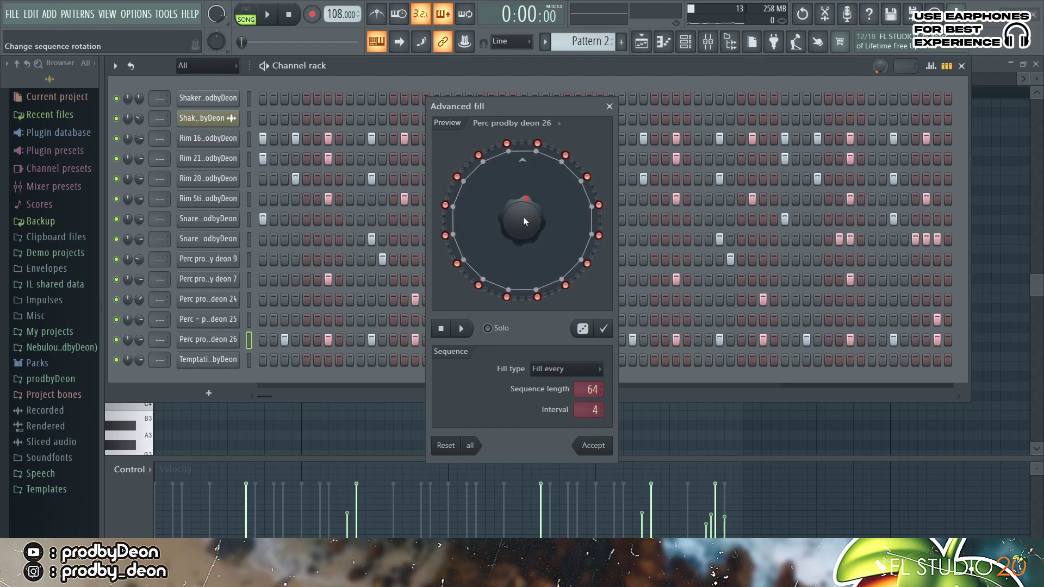
pyautogui.press('space')
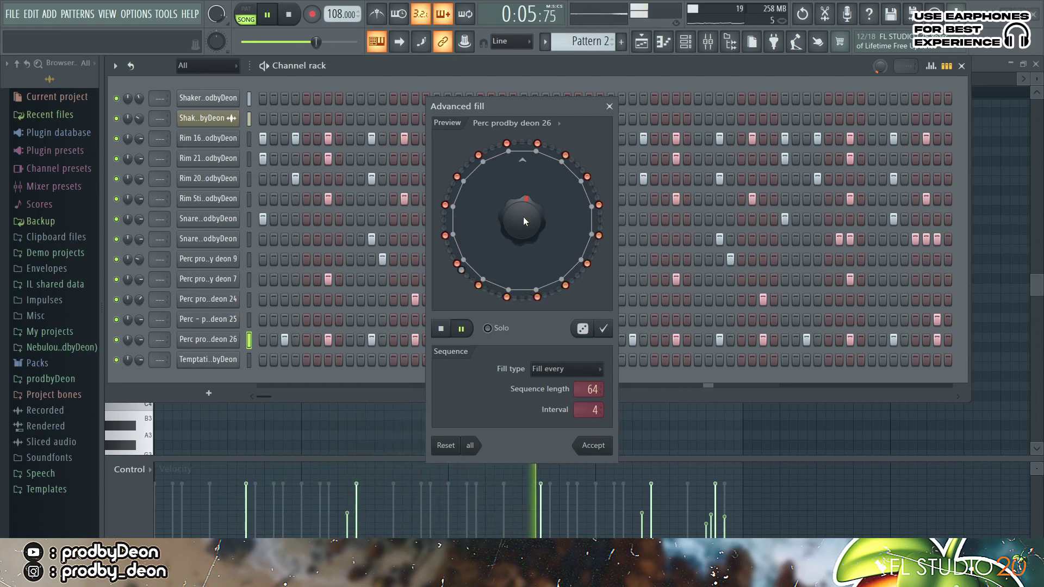
pyautogui.click(594, 446)
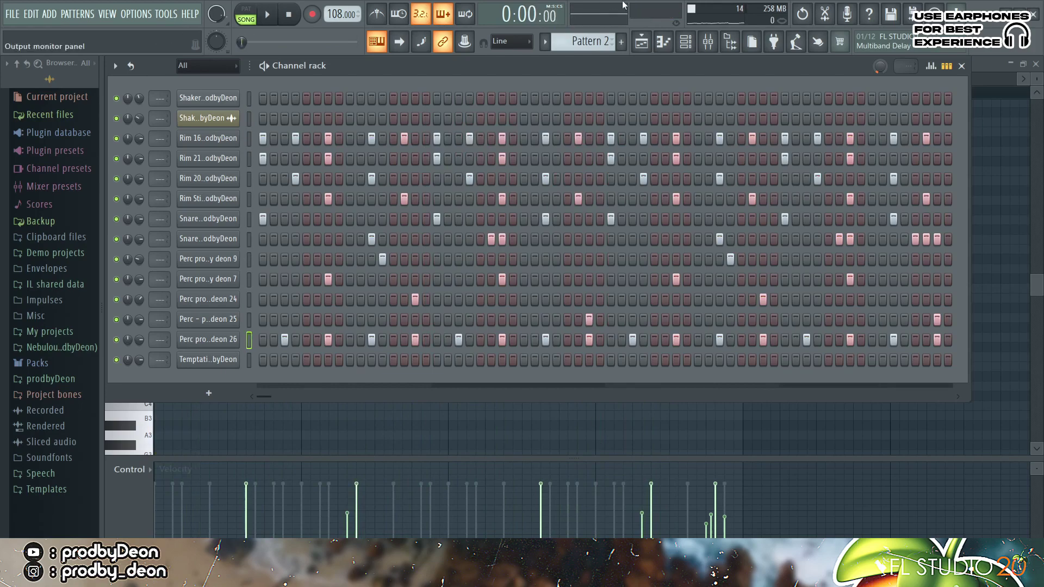
pyautogui.click(664, 41)
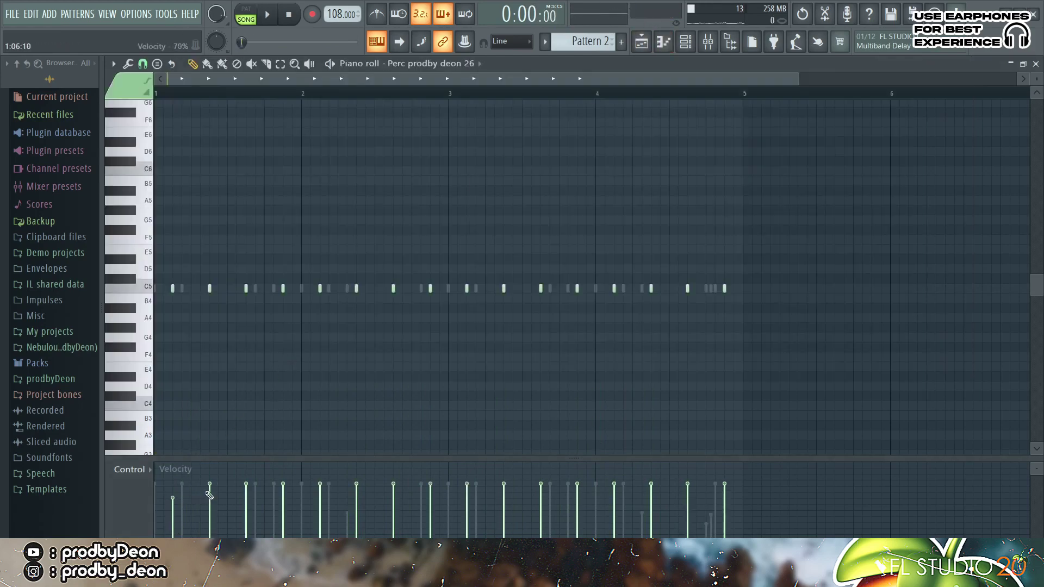
# Check Perc prodby deon 26's miscellaneous settings, then fill the last channel row every 4 steps
pyautogui.press('F6')
pyautogui.click(227, 347)
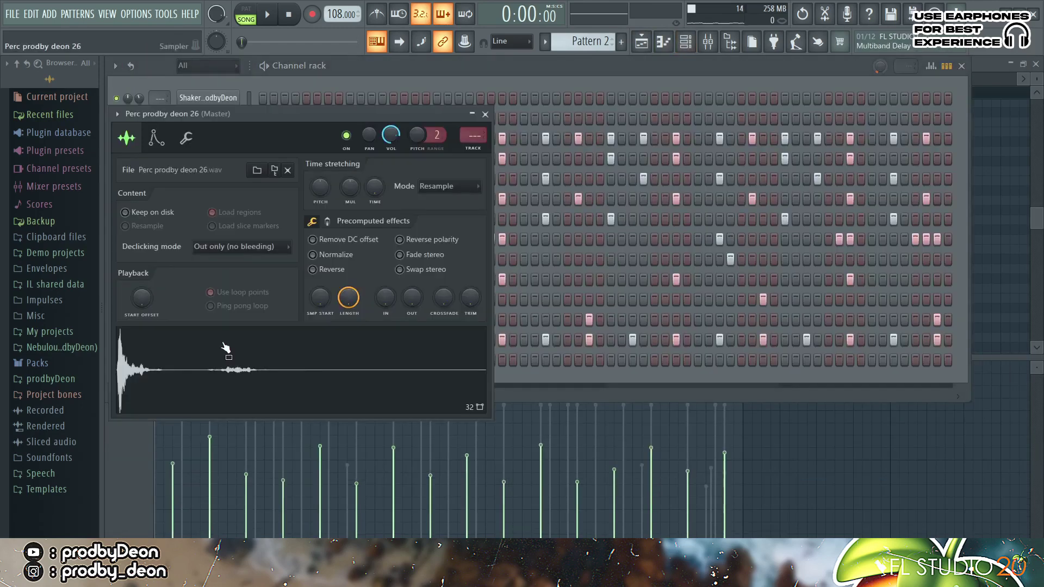
pyautogui.click(186, 138)
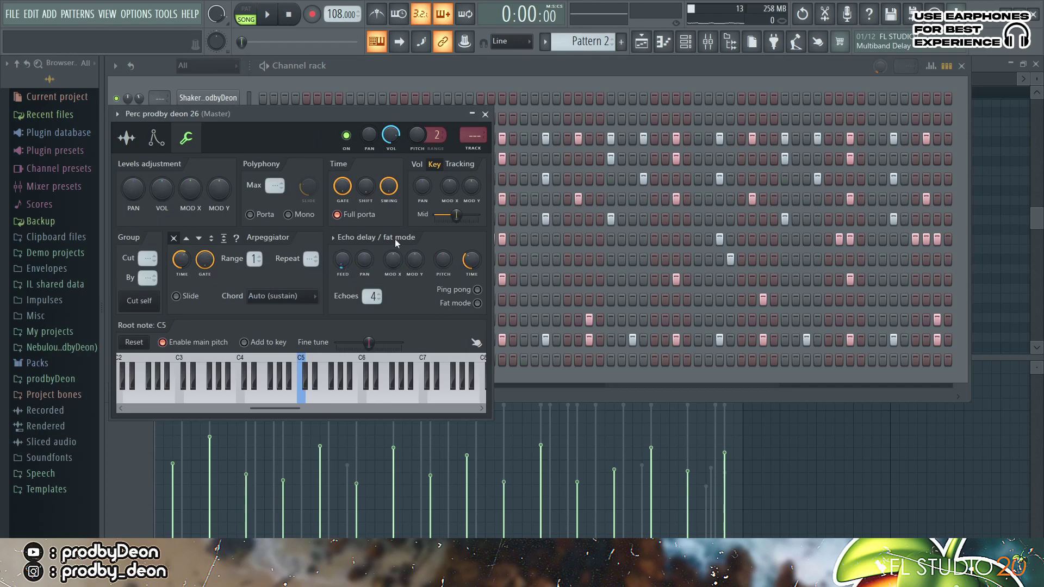
pyautogui.press('space')
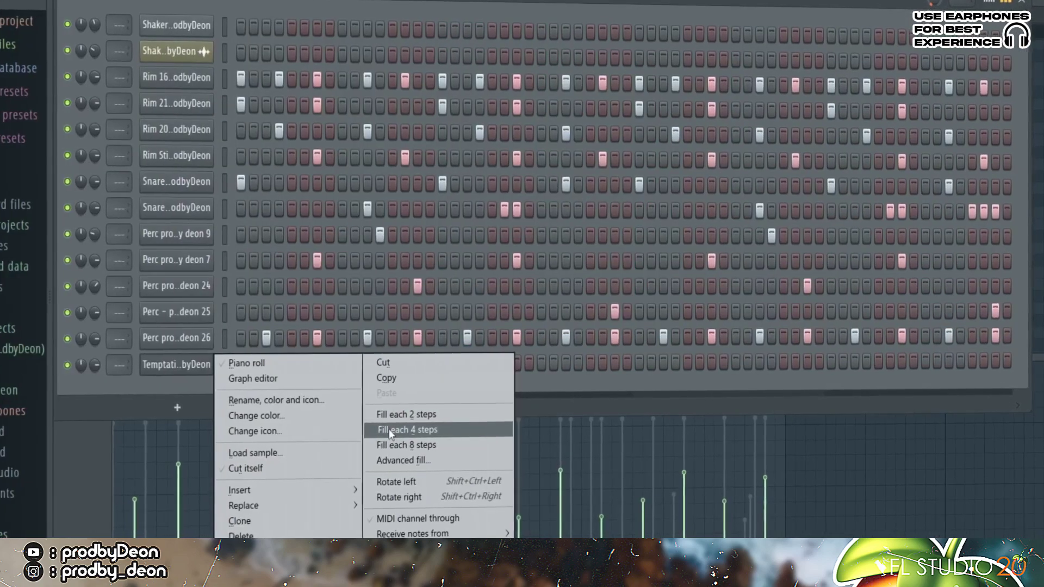
pyautogui.click(391, 427)
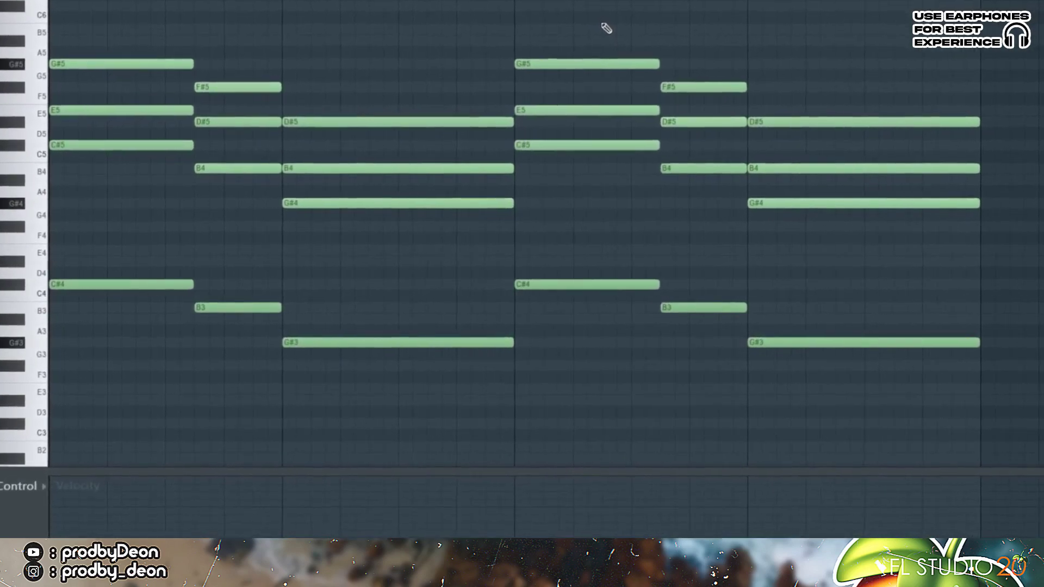
# Play the chords, then drop the G#5 and two D#5 notes down an octave
pyautogui.press('space')
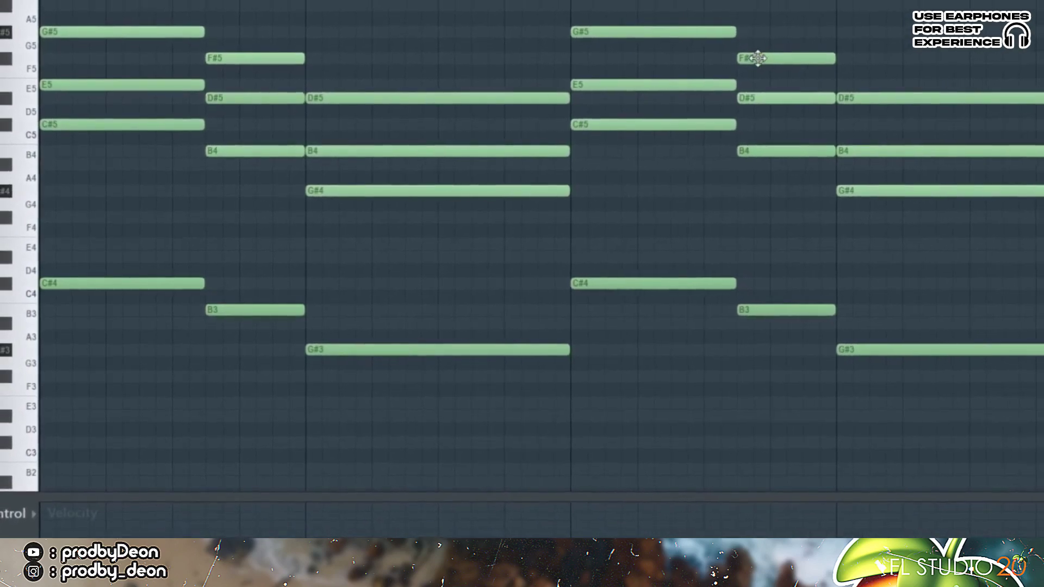
pyautogui.keyDown('ctrl'); pyautogui.keyDown('shift'); pyautogui.click(701, 36); pyautogui.keyUp('shift'); pyautogui.keyUp('ctrl')
pyautogui.hotkey('ctrl', 'Down')
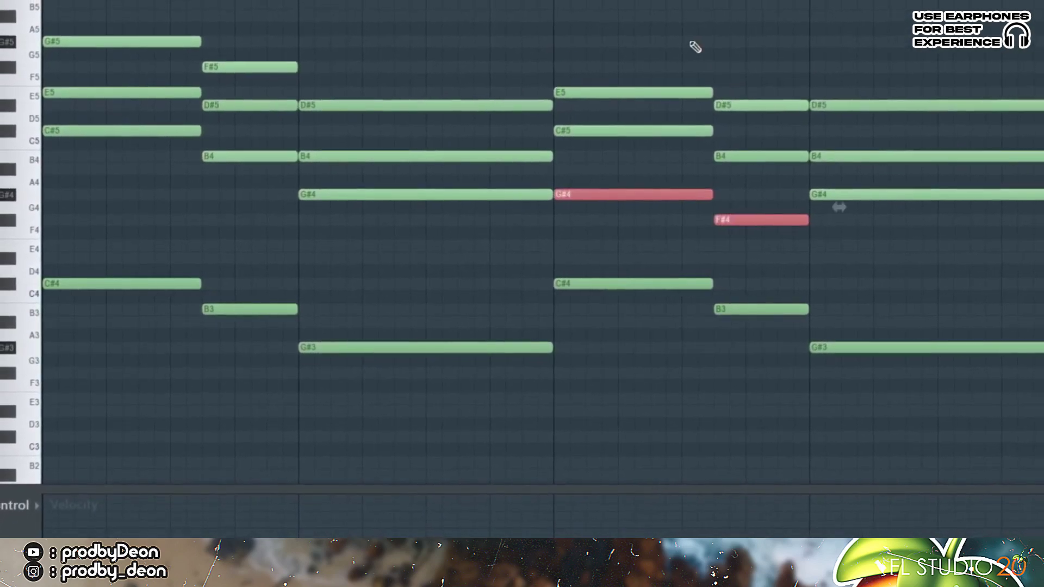
pyautogui.keyDown('ctrl'); pyautogui.click(937, 107); pyautogui.keyUp('ctrl')
pyautogui.hotkey('ctrl', 'Down')
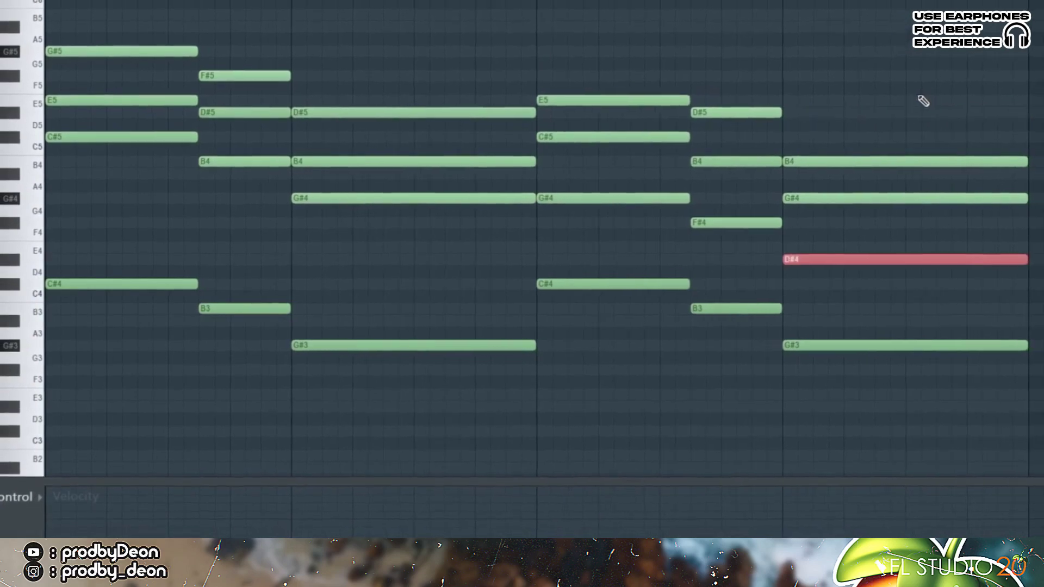
pyautogui.keyDown('ctrl'); pyautogui.click(320, 115); pyautogui.keyUp('ctrl')
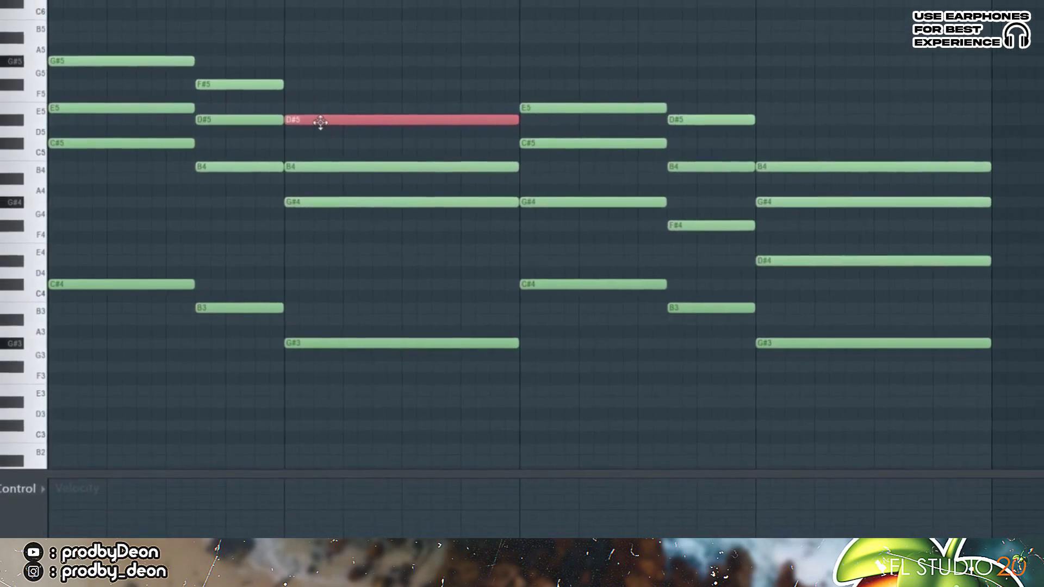
pyautogui.hotkey('ctrl', 'Down')
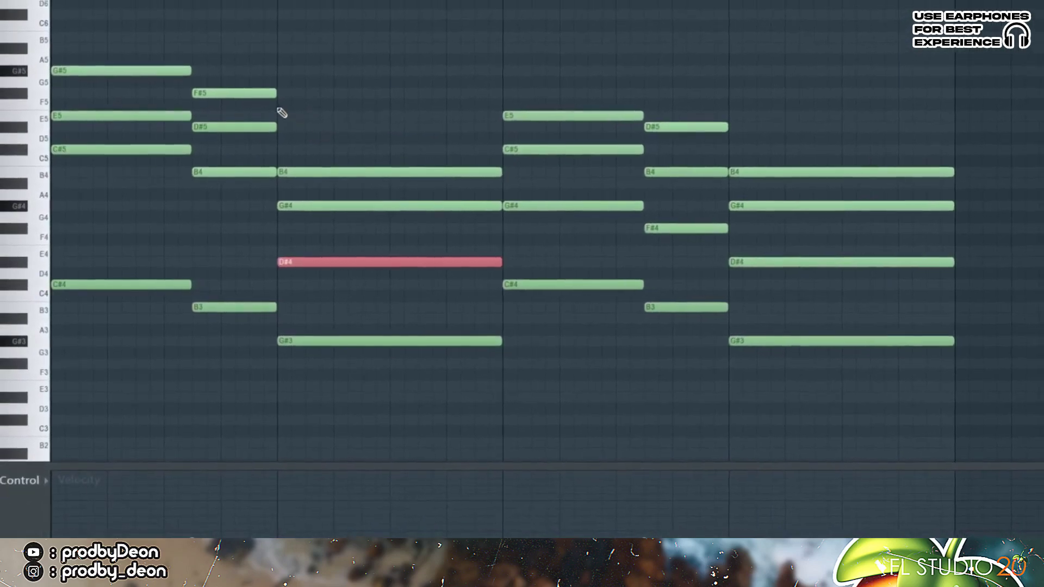
# Drop the F#5 and G#5 notes an octave, delete a stray note, and audition the chords
pyautogui.moveTo(276, 104); pyautogui.dragTo(187, 65)
pyautogui.hotkey('ctrl', 'Down')
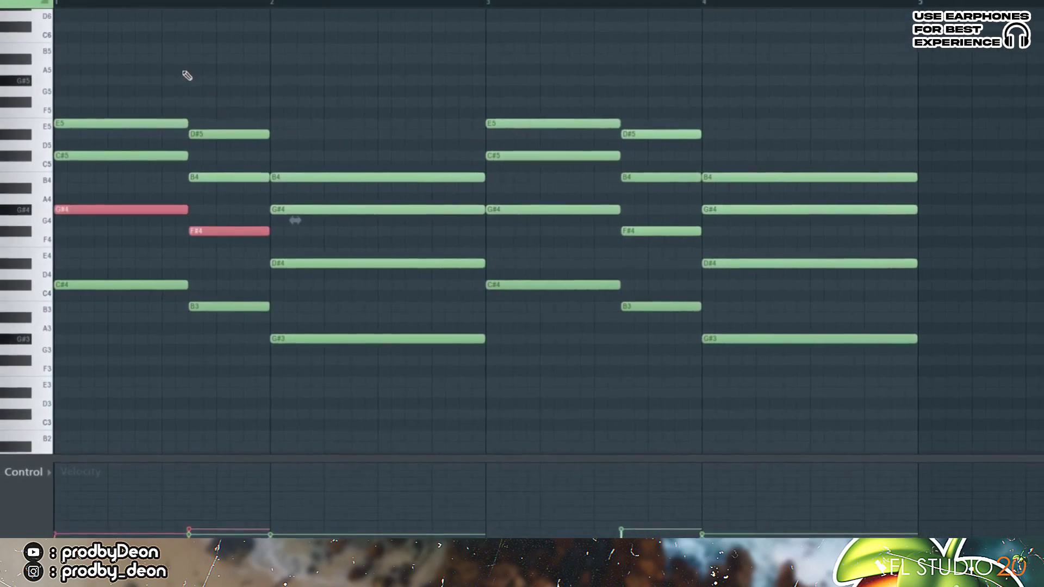
pyautogui.click(235, 66)
pyautogui.rightClick(242, 68)
pyautogui.press('space')
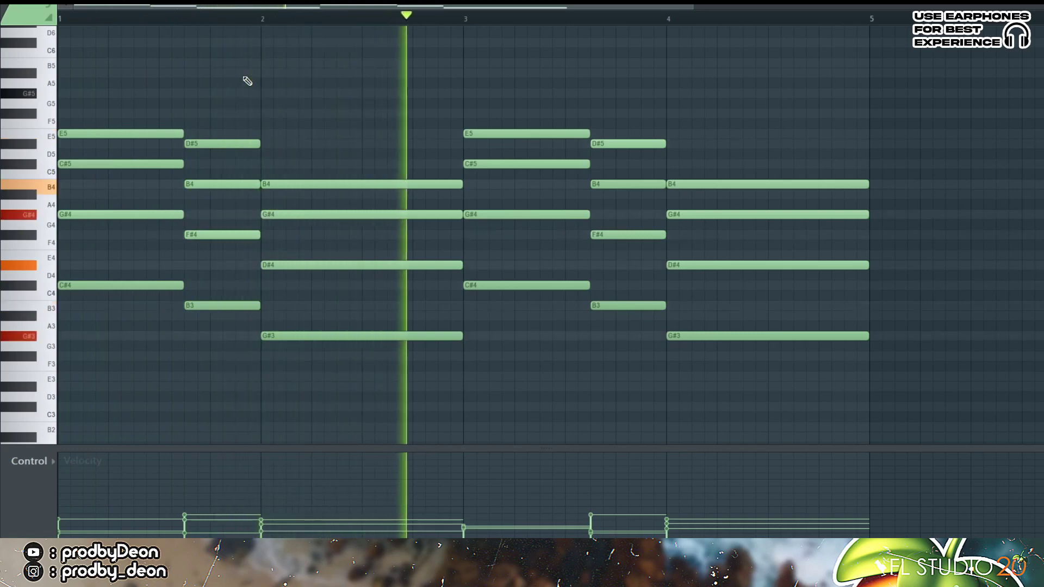
pyautogui.press('space')
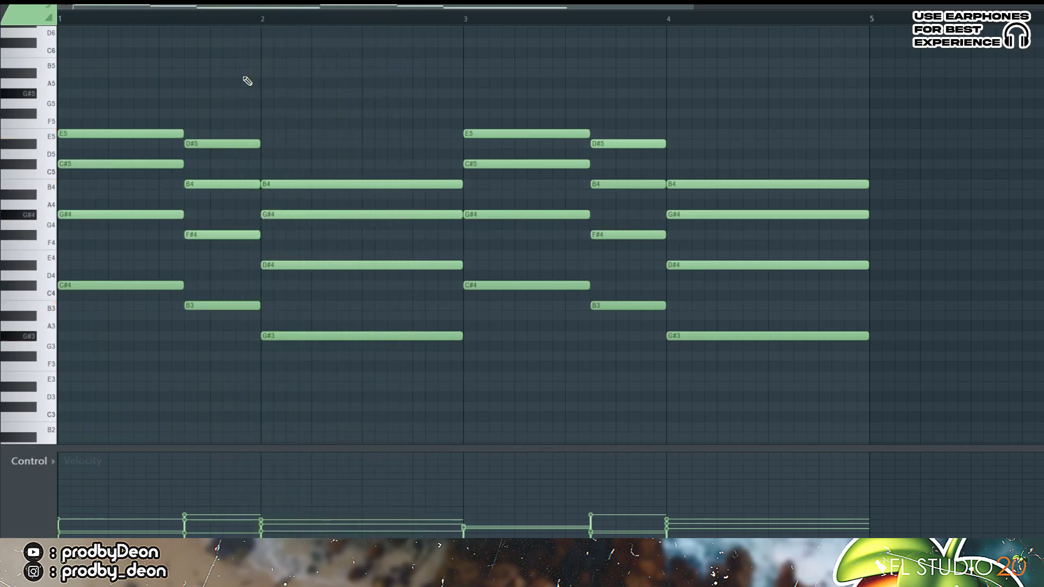
pyautogui.hotkey('alt', 'y')
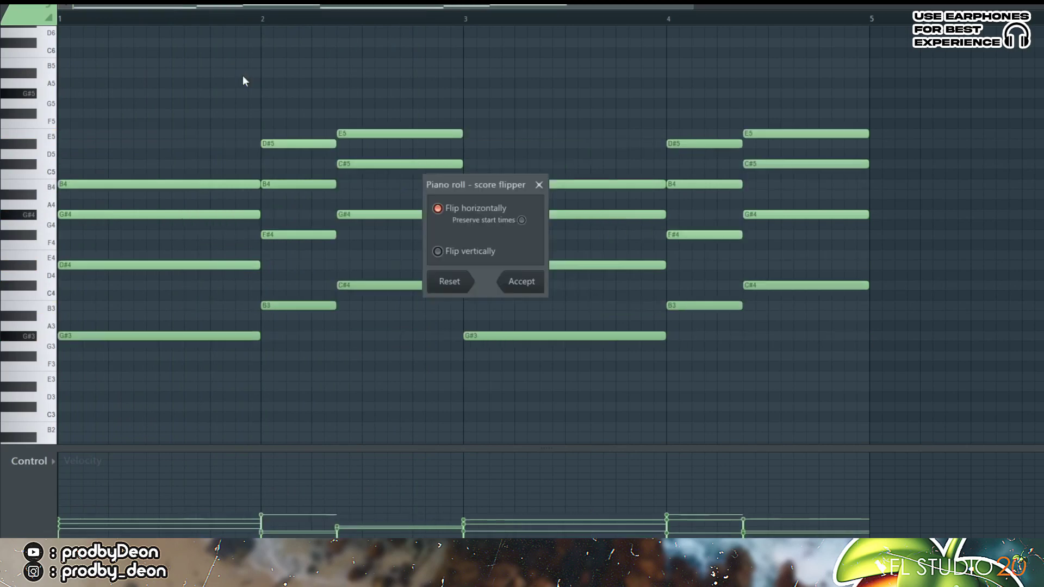
pyautogui.press('space')
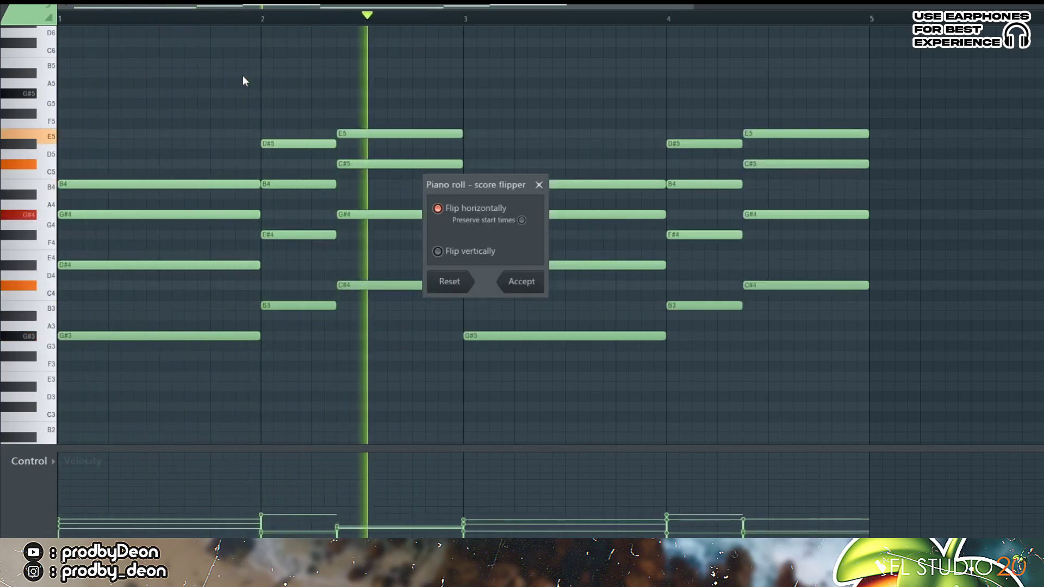
pyautogui.press('space')
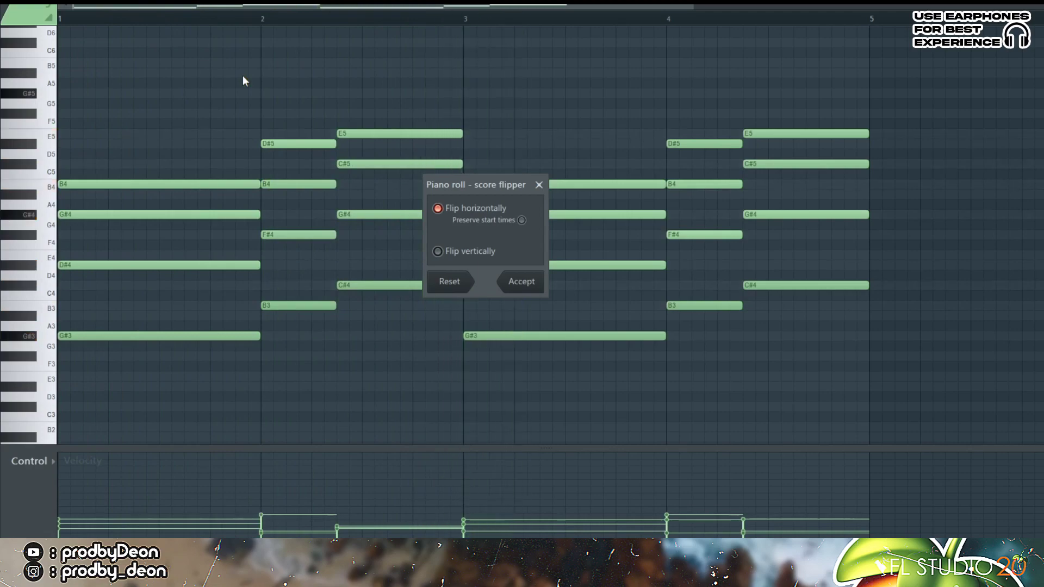
pyautogui.click(539, 185)
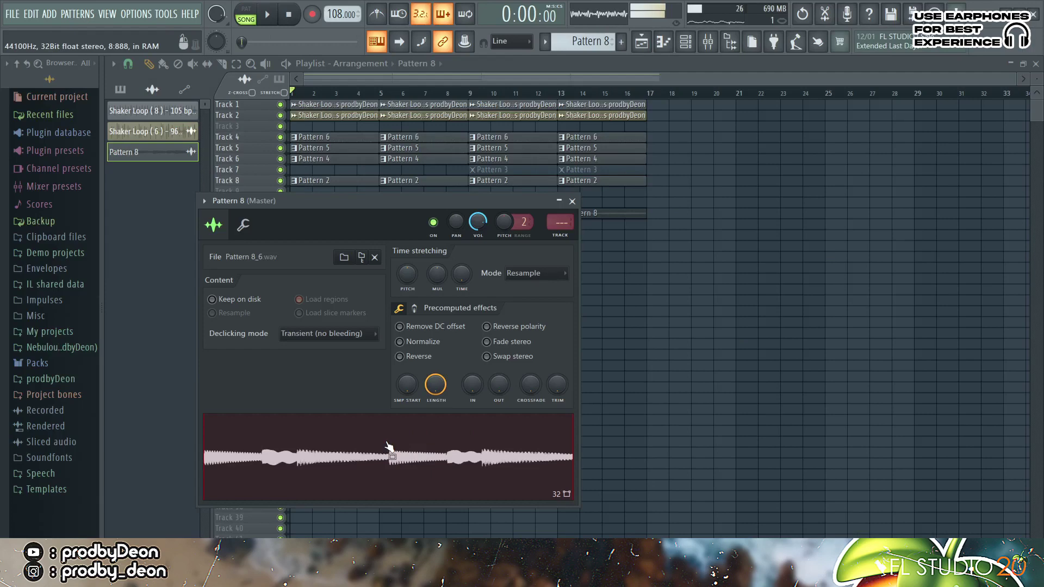
# Apply Reverse to the Pattern 8_6.wav sample and play the song to hear it on Track 11
pyautogui.click(400, 357)
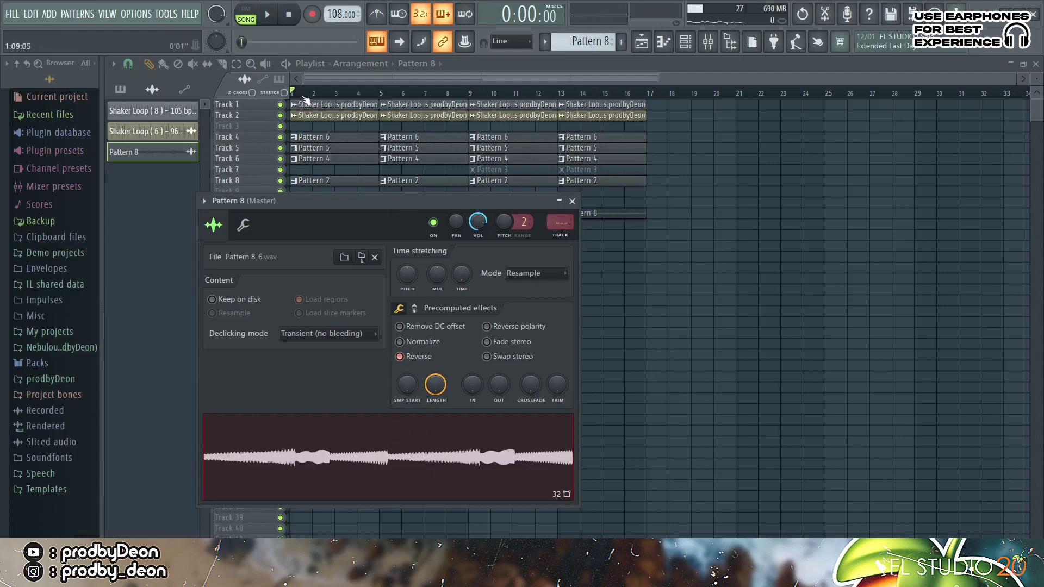
pyautogui.press('Escape')
pyautogui.press('space')
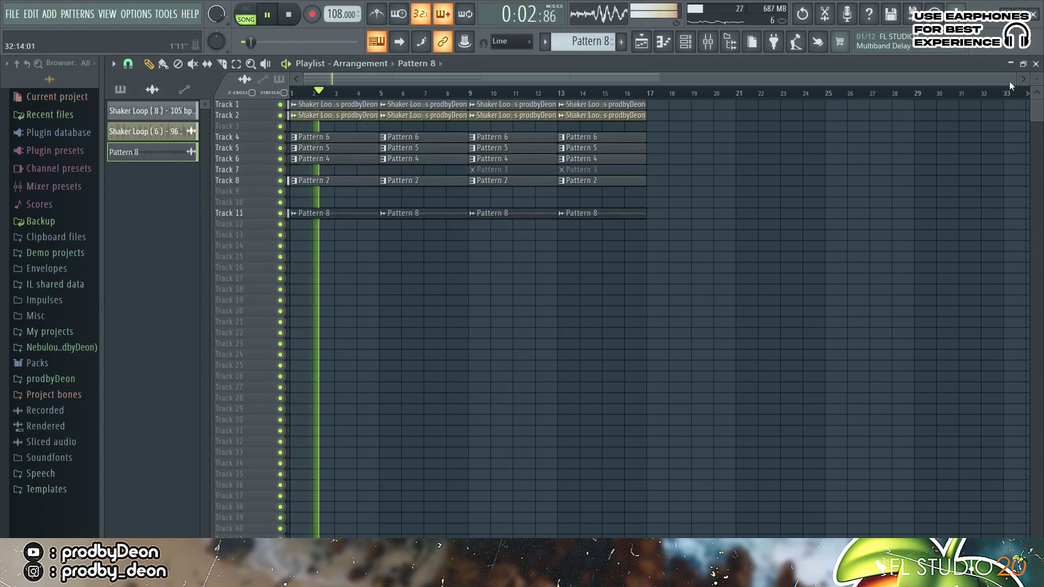
pyautogui.moveTo(1018, 78); pyautogui.dragTo(842, 73)
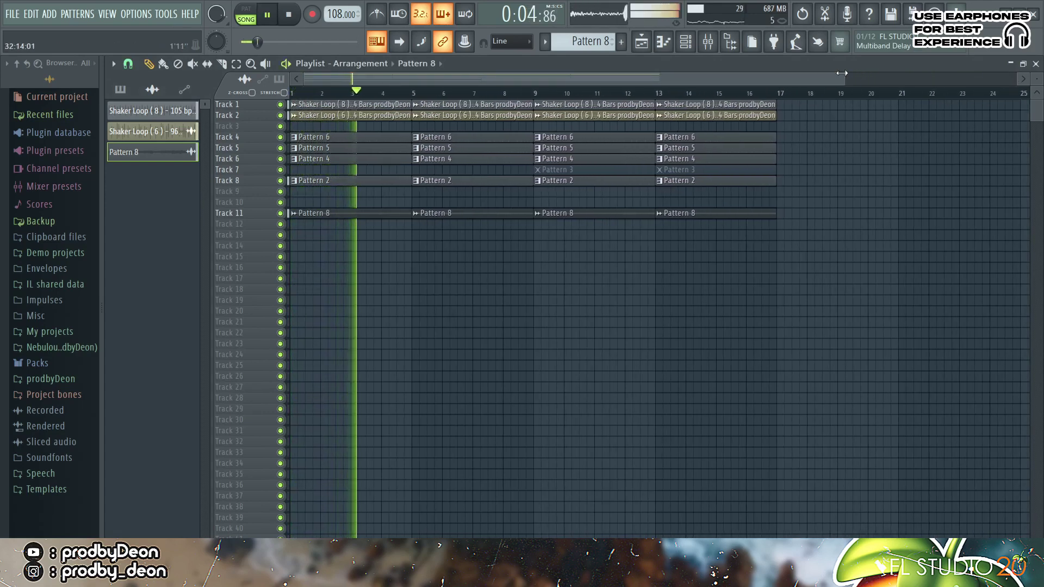
pyautogui.press('space')
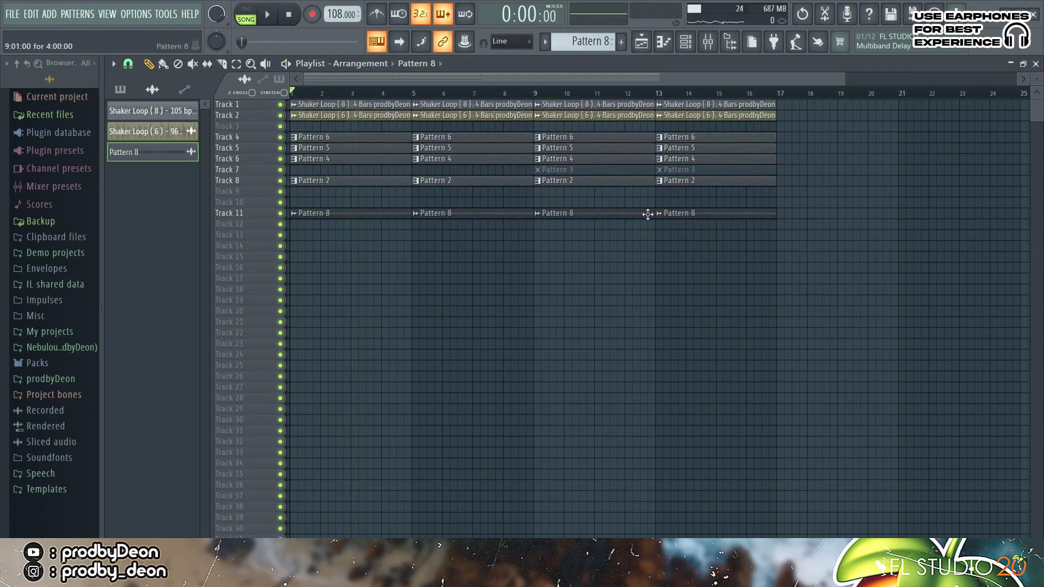
# Load Fruity parametric EQ 2 into Slot 1 of the Pattern 8 mixer track
pyautogui.doubleClick(648, 214)
pyautogui.click(570, 236)
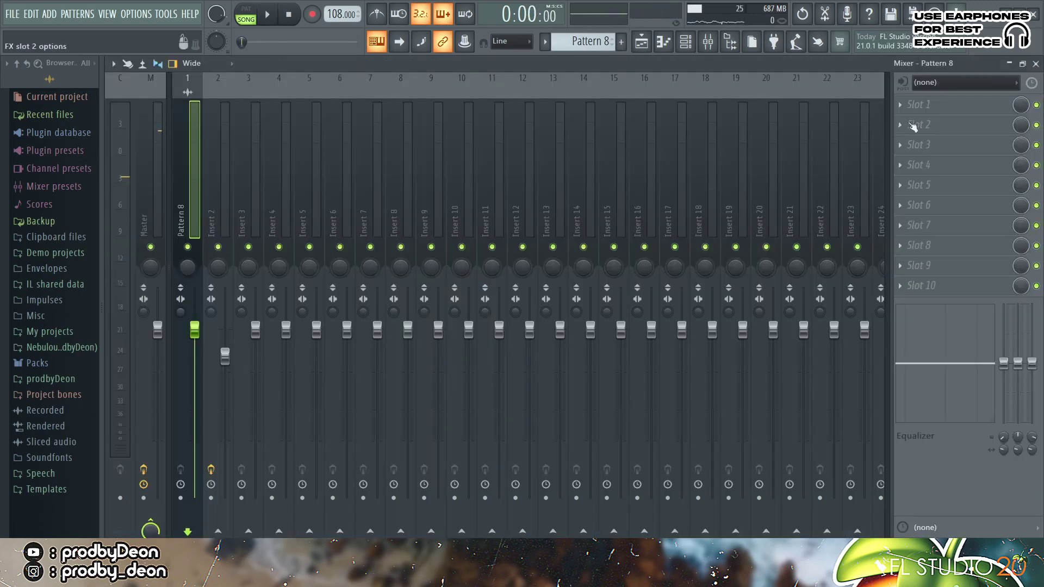
pyautogui.click(935, 111)
pyautogui.click(710, 69)
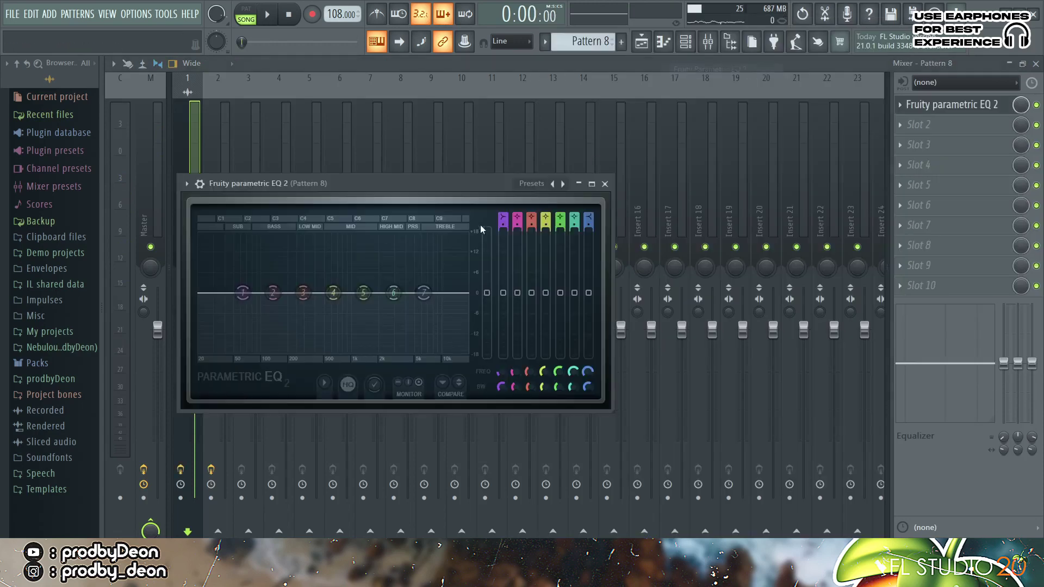
# Shape the EQ: low shelf cut around 87 Hz, highs near 6 kHz cut to -18 dB
pyautogui.moveTo(243, 293); pyautogui.dragTo(266, 358)
pyautogui.press('space')
pyautogui.moveTo(363, 293); pyautogui.dragTo(419, 341)
pyautogui.moveTo(365, 283); pyautogui.dragTo(365, 316)
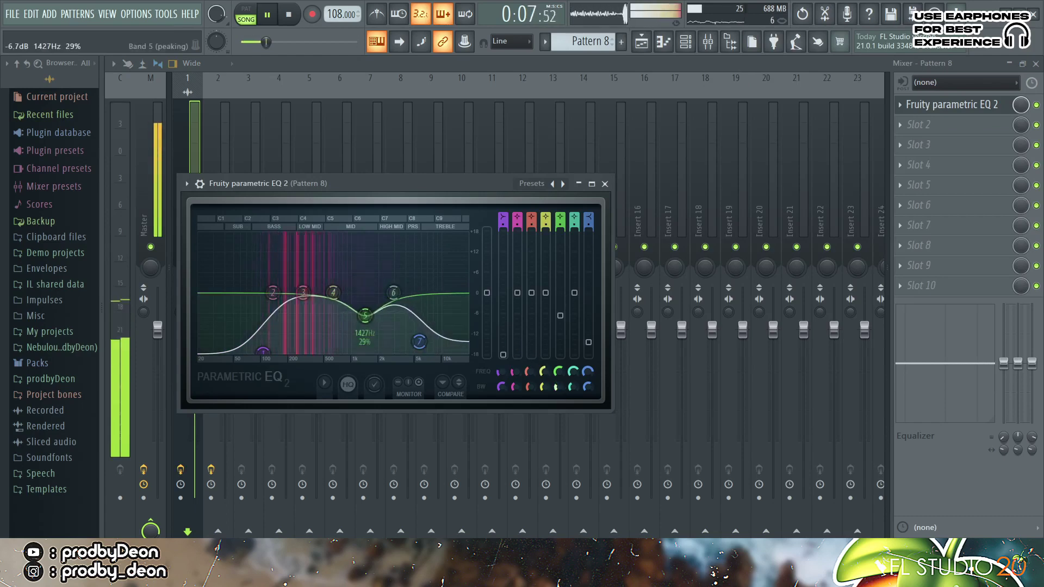
pyautogui.moveTo(418, 344); pyautogui.dragTo(401, 352)
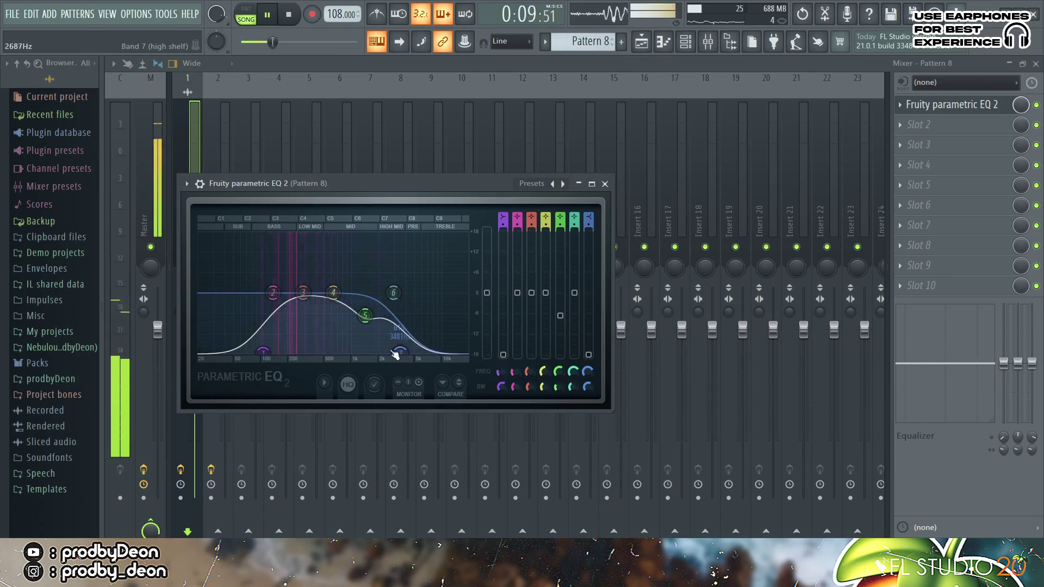
pyautogui.moveTo(263, 351); pyautogui.dragTo(255, 351)
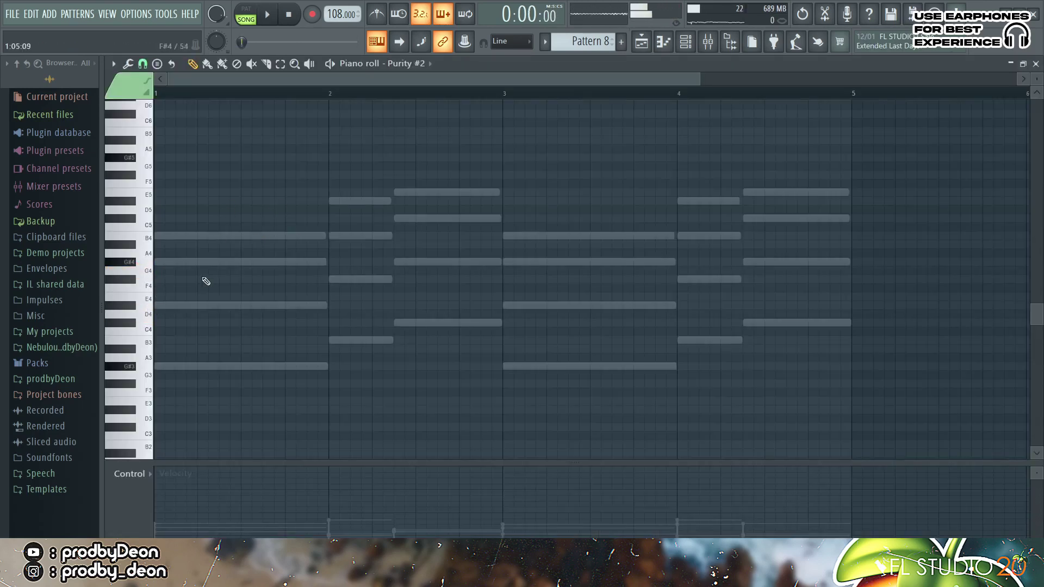
# Draw a four-bar note in the Purity #2 piano roll, move it to G#5, and lower its velocity
pyautogui.click(157, 262)
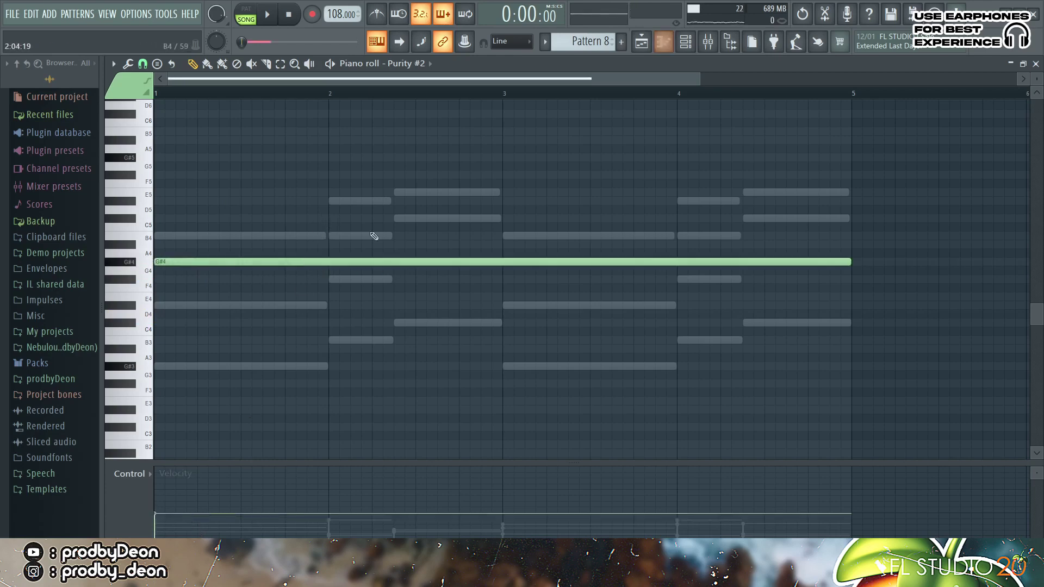
pyautogui.click(267, 15)
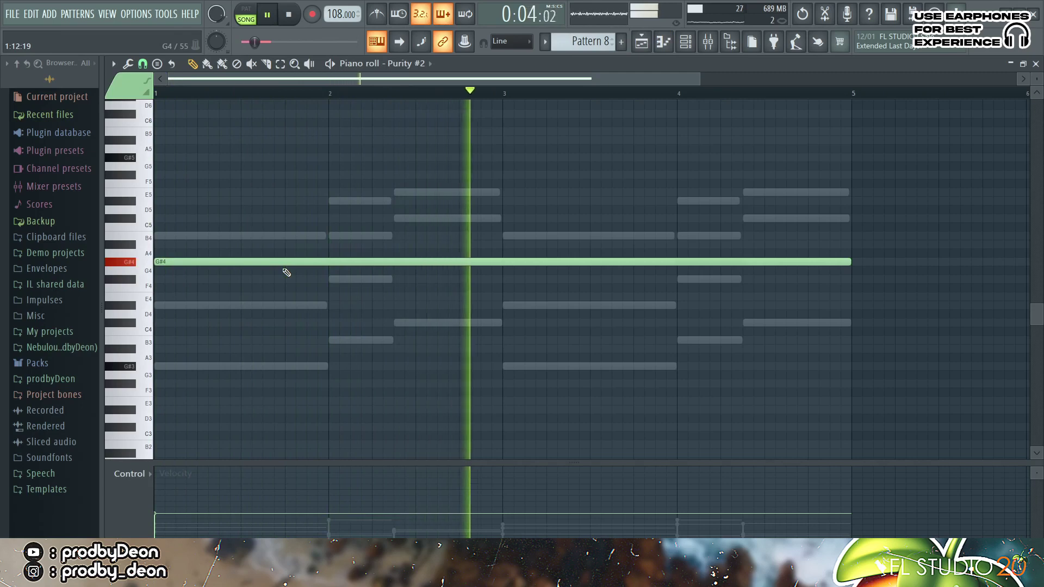
pyautogui.press('space')
pyautogui.hotkey('shift', 'Up')
pyautogui.hotkey('shift', 'Up')
pyautogui.hotkey('shift', 'Up')
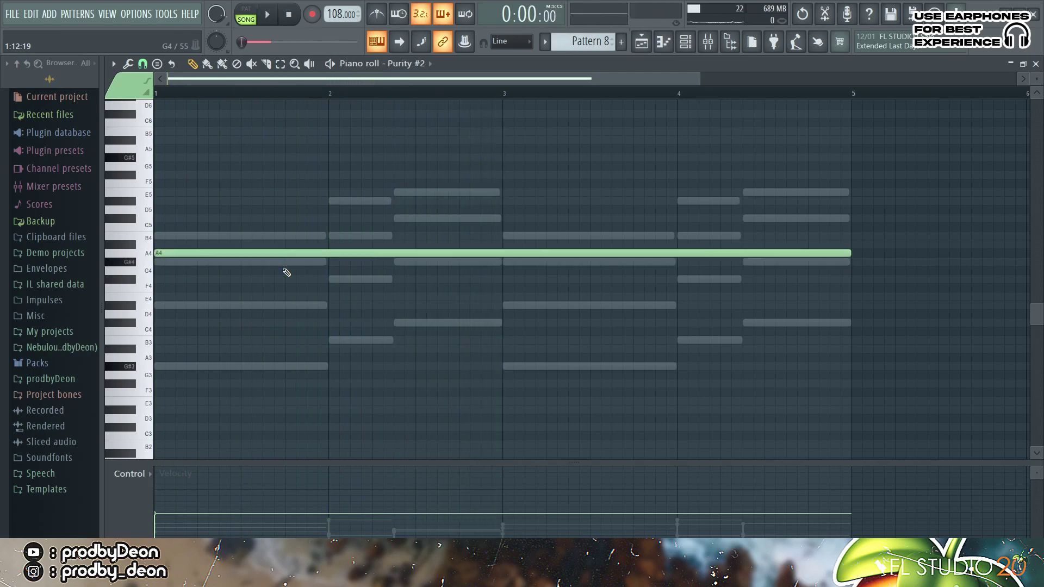
pyautogui.press('space')
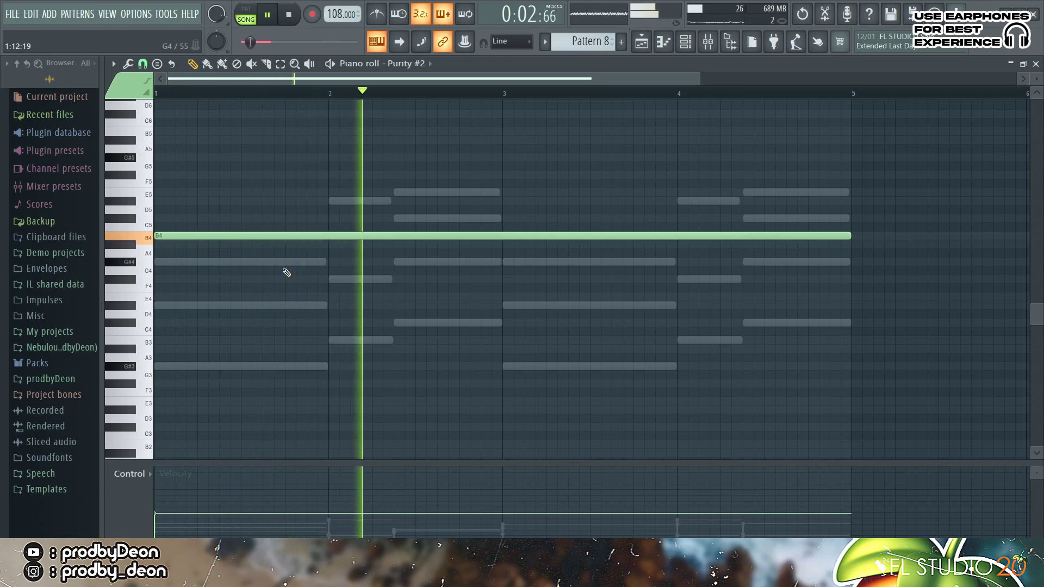
pyautogui.press('space')
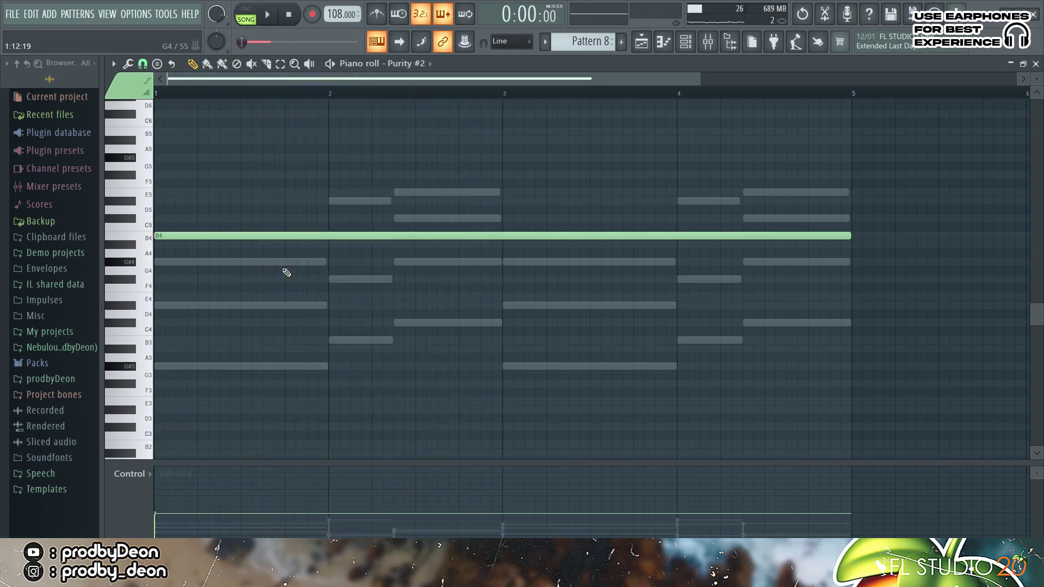
pyautogui.press('Down')
pyautogui.press('Down')
pyautogui.press('Down')
pyautogui.hotkey('ctrl', 'Up')
pyautogui.press('space')
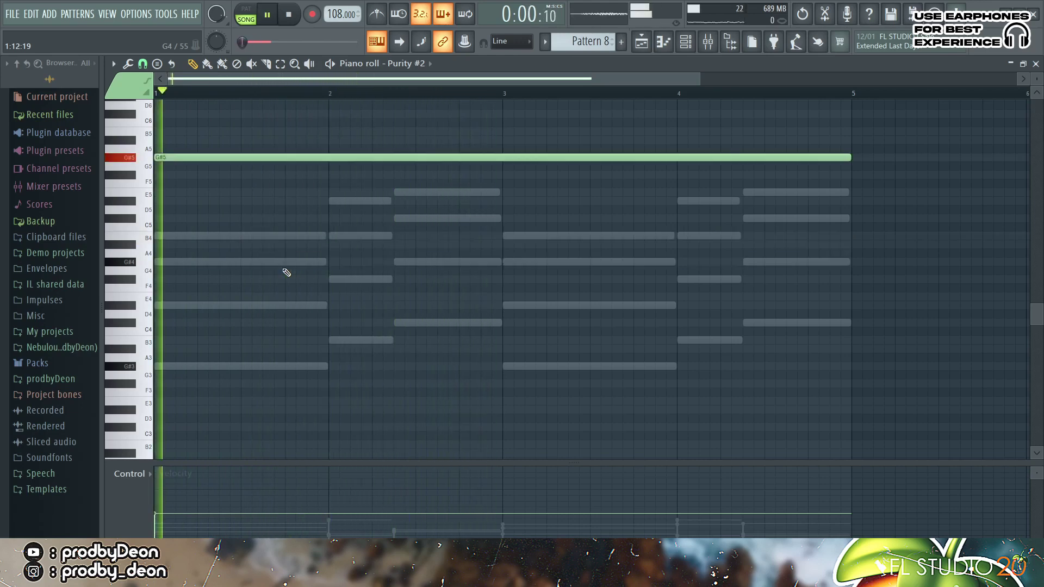
pyautogui.click(205, 523)
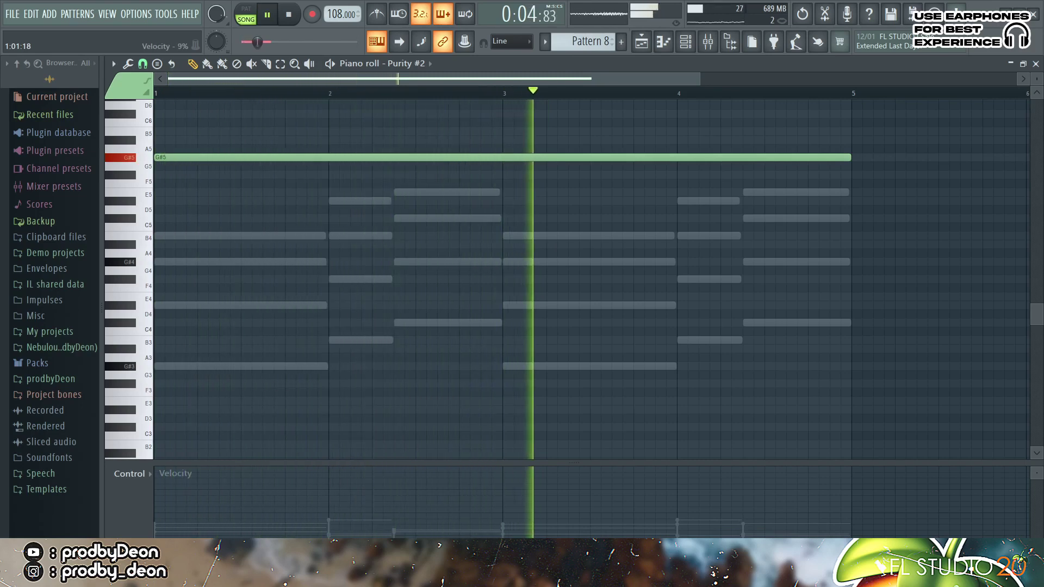
pyautogui.press('space')
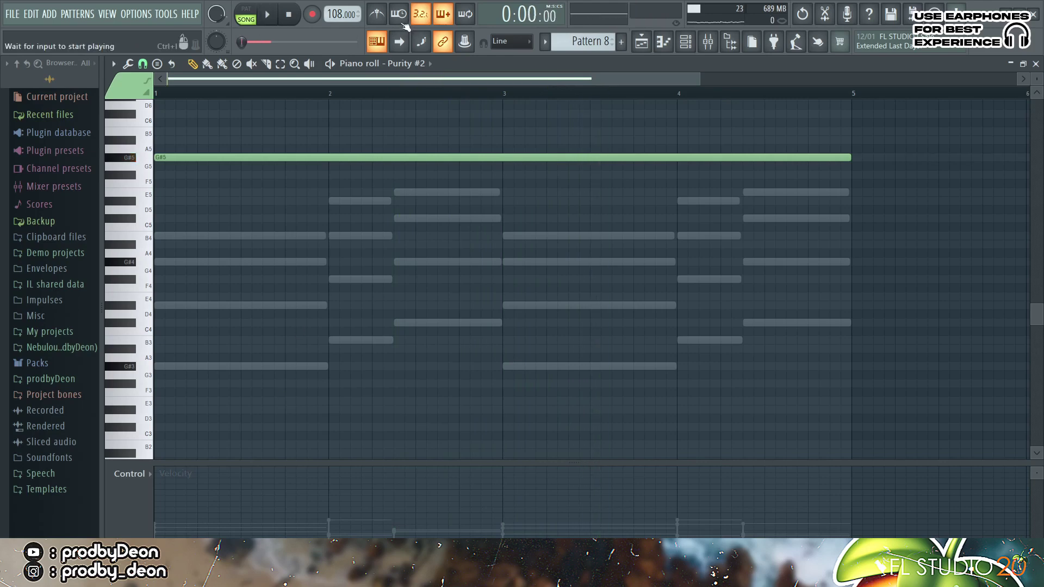
# Draw eight short G#5 notes for Kontakt #2 across bars 1–4, raising velocities and trimming the first and last
pyautogui.press('Down')
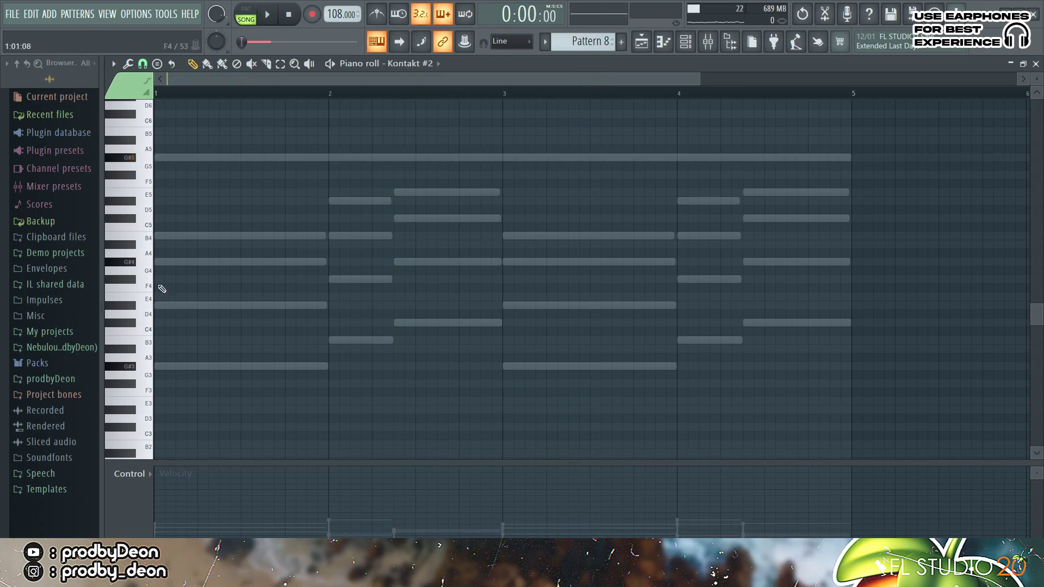
pyautogui.click(179, 263)
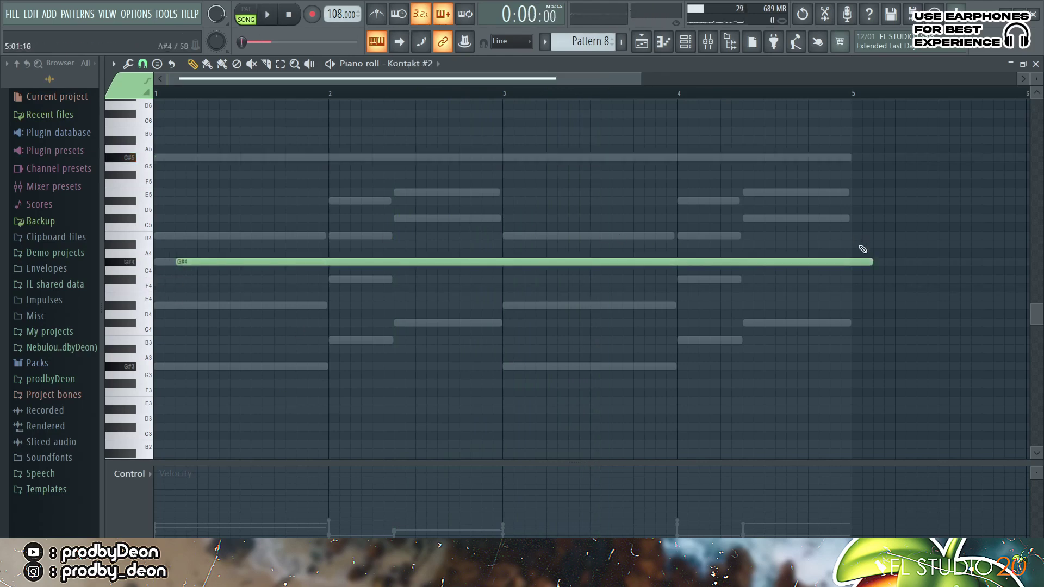
pyautogui.moveTo(870, 259); pyautogui.dragTo(234, 266)
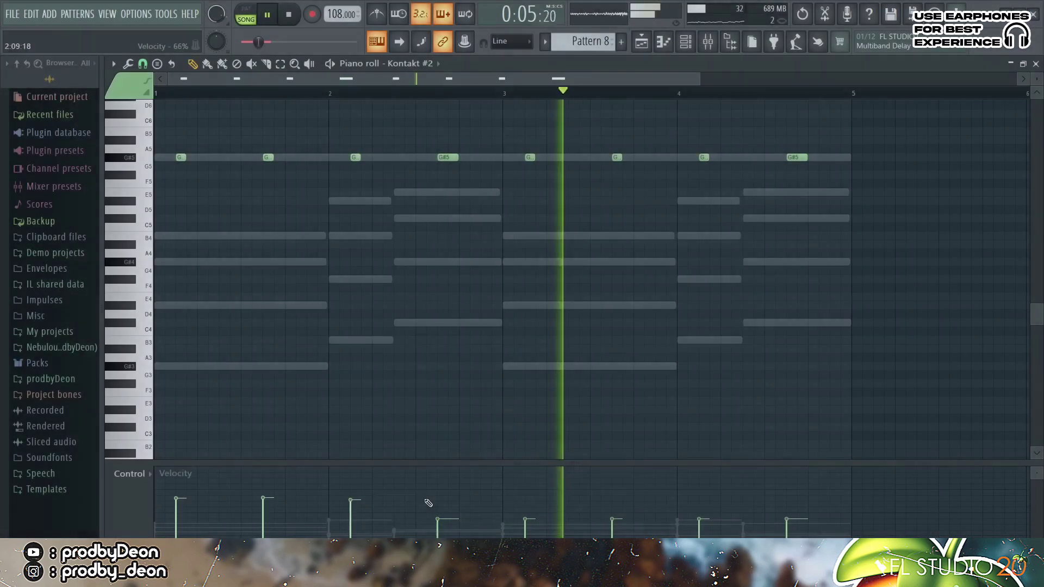
pyautogui.moveTo(428, 503); pyautogui.dragTo(537, 501)
pyautogui.moveTo(619, 510)
pyautogui.mouseDown()
pyautogui.moveTo(625, 500)
pyautogui.moveTo(791, 506)
pyautogui.mouseUp()
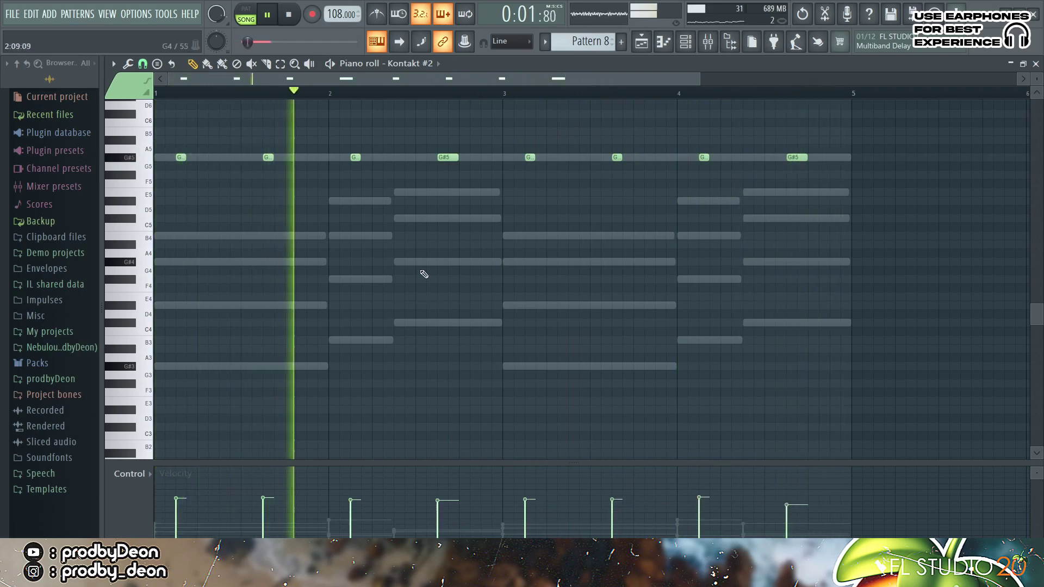
pyautogui.moveTo(457, 158); pyautogui.dragTo(452, 158)
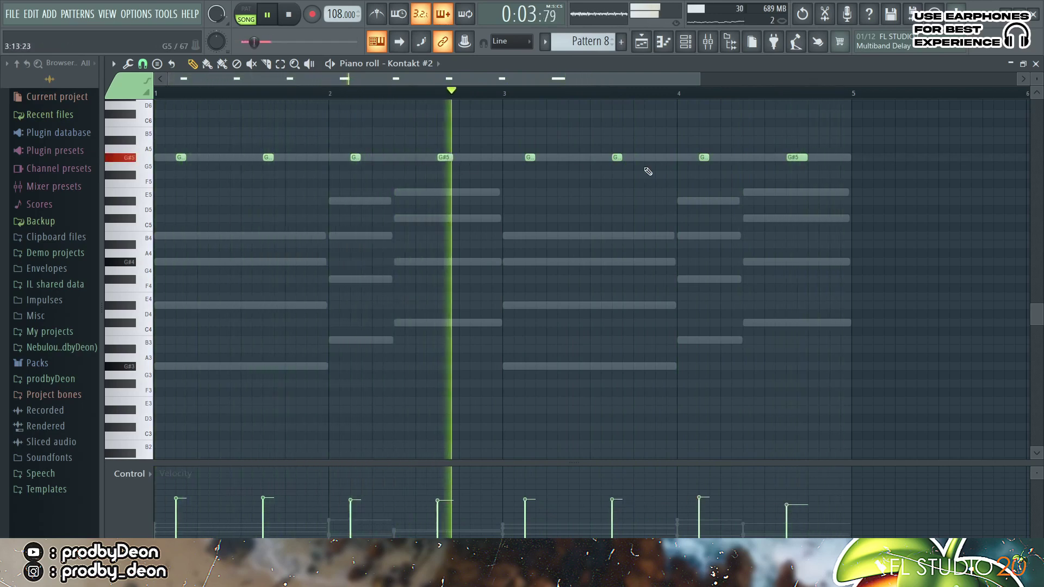
pyautogui.moveTo(808, 157); pyautogui.dragTo(803, 157)
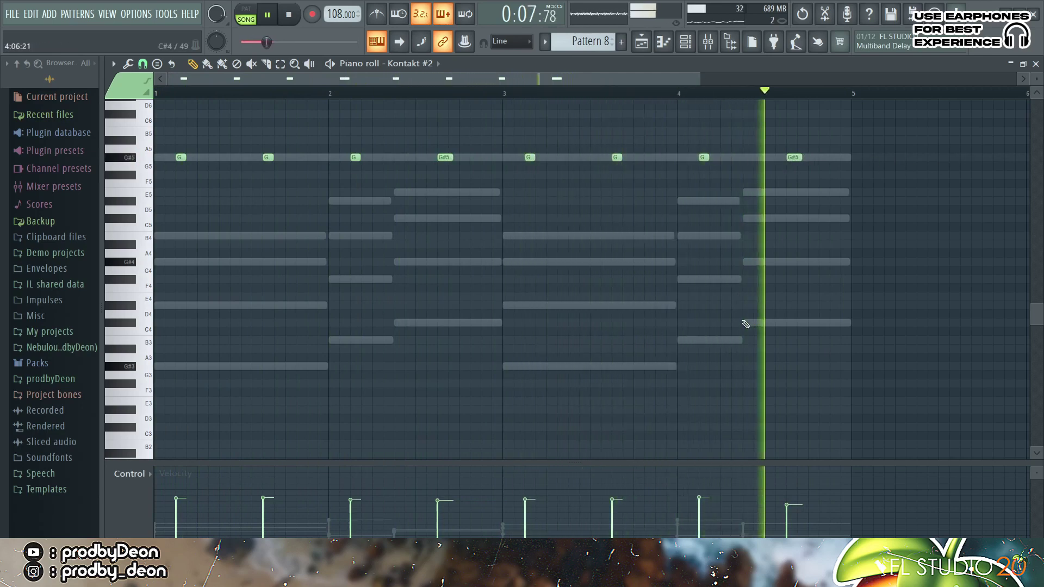
pyautogui.press('space')
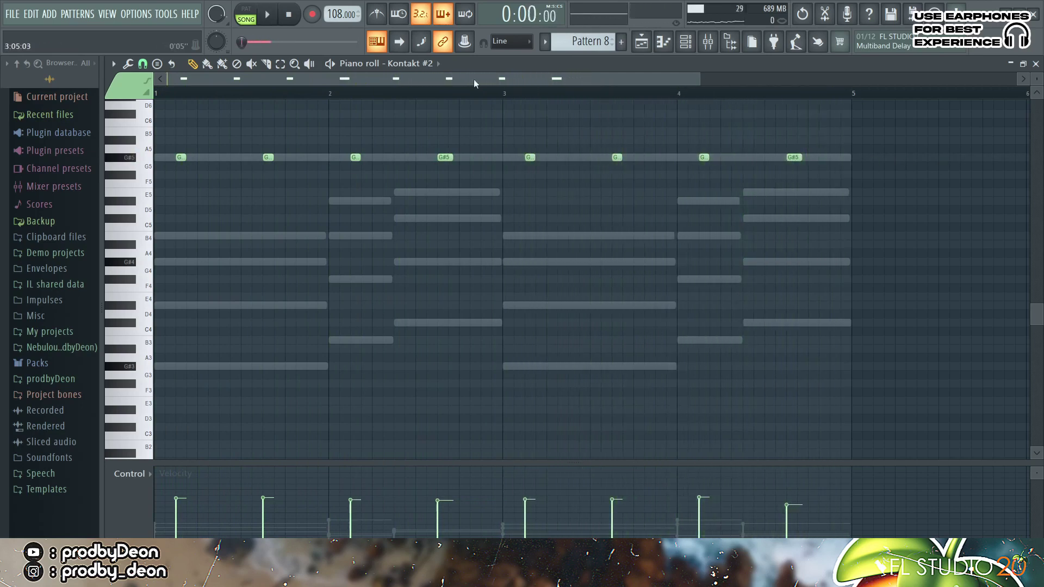
# Switch the piano roll to Purity, paste the E5–D#5–C#5–B4 melody, and audition it
pyautogui.click(425, 64)
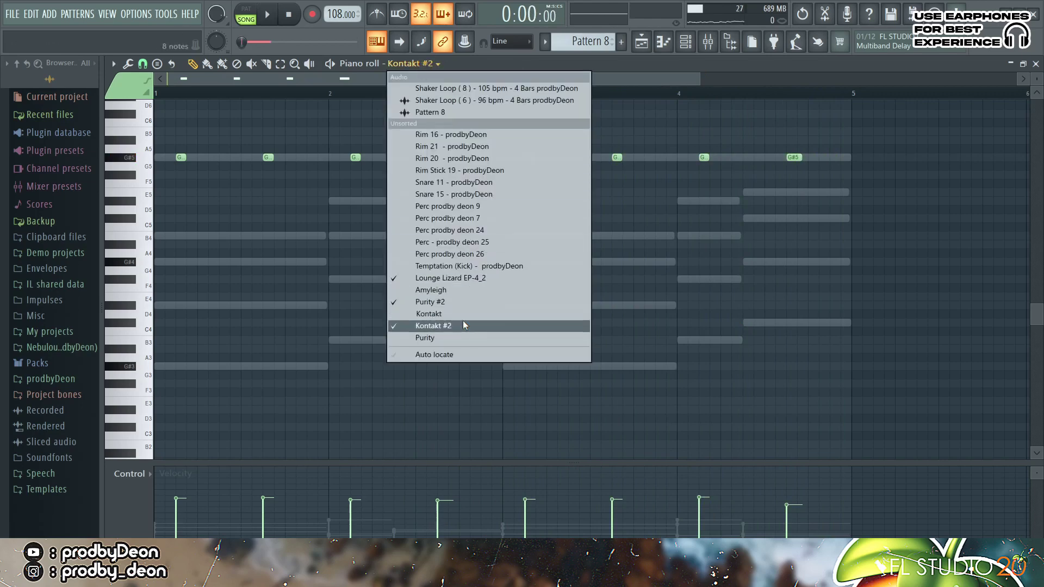
pyautogui.click(458, 338)
pyautogui.click(149, 236)
pyautogui.click(153, 278)
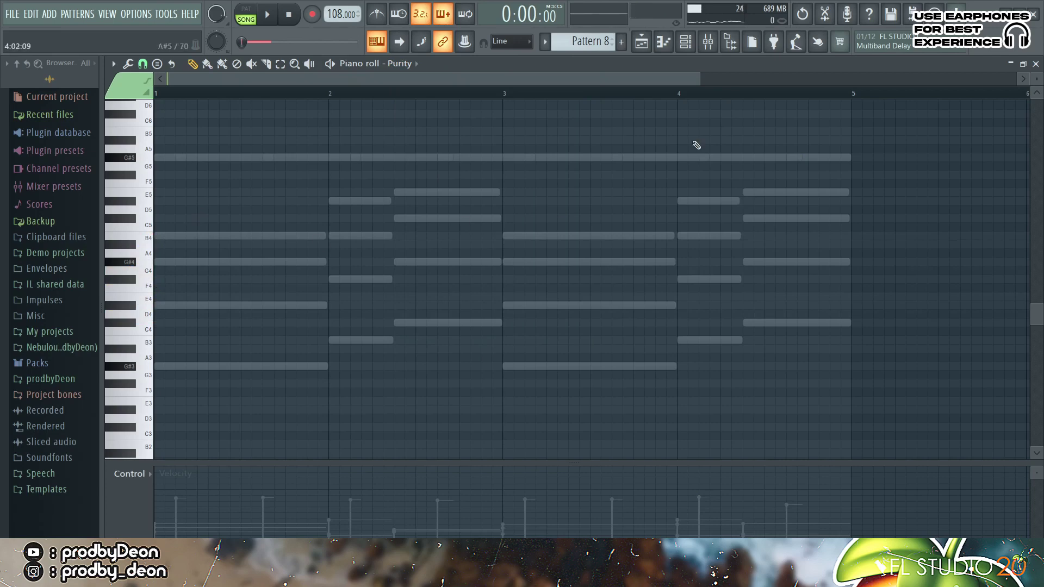
pyautogui.hotkey('ctrl', 'v')
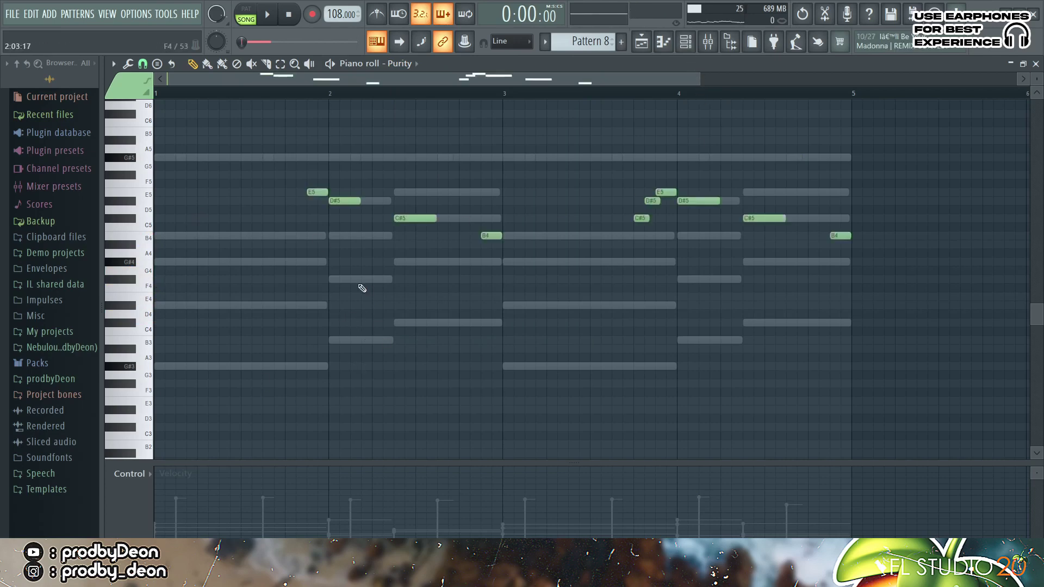
pyautogui.press('space')
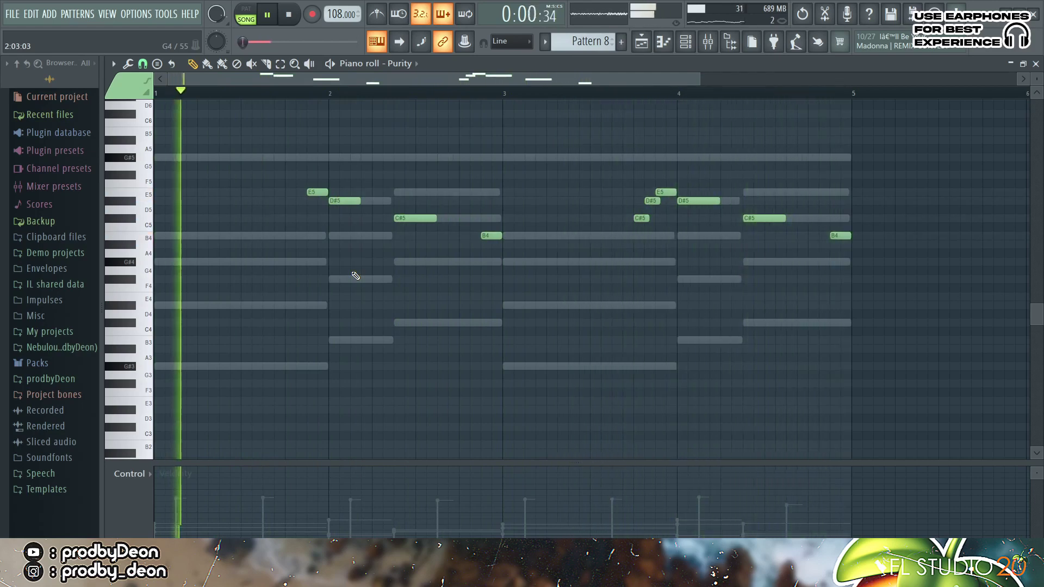
pyautogui.press('space')
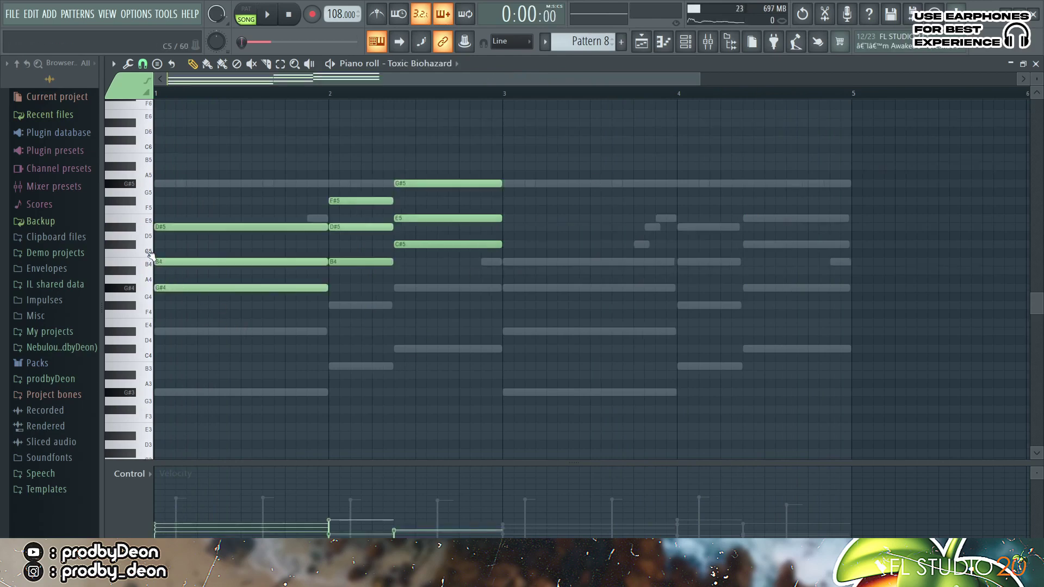
# Raise the first chord's B4, D#5 and E5 notes an octave and audition the new voicing
pyautogui.click(301, 264)
pyautogui.hotkey('ctrl', 'Up')
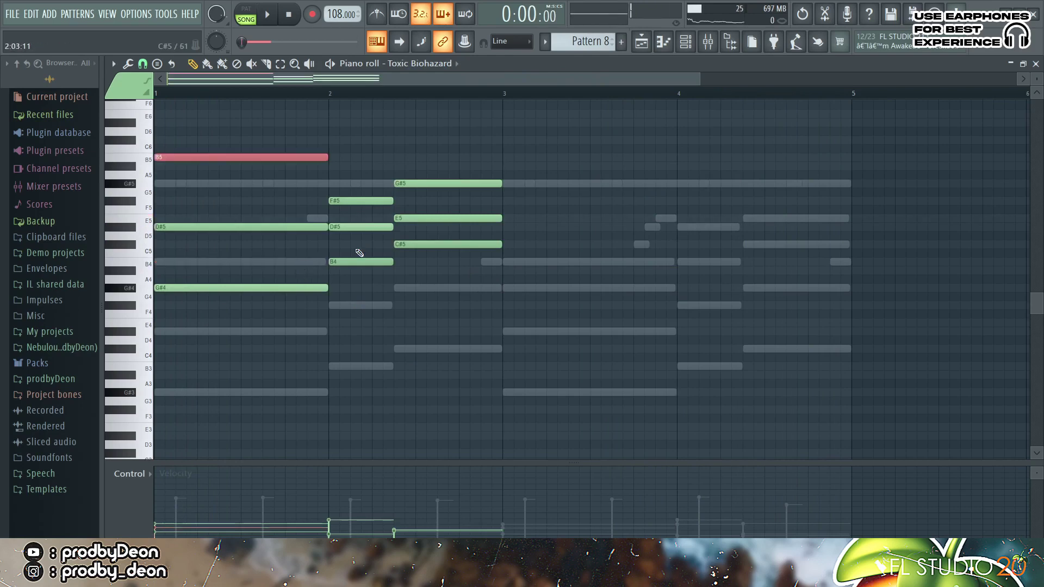
pyautogui.moveTo(396, 230); pyautogui.dragTo(391, 217)
pyautogui.hotkey('ctrl', 'Up')
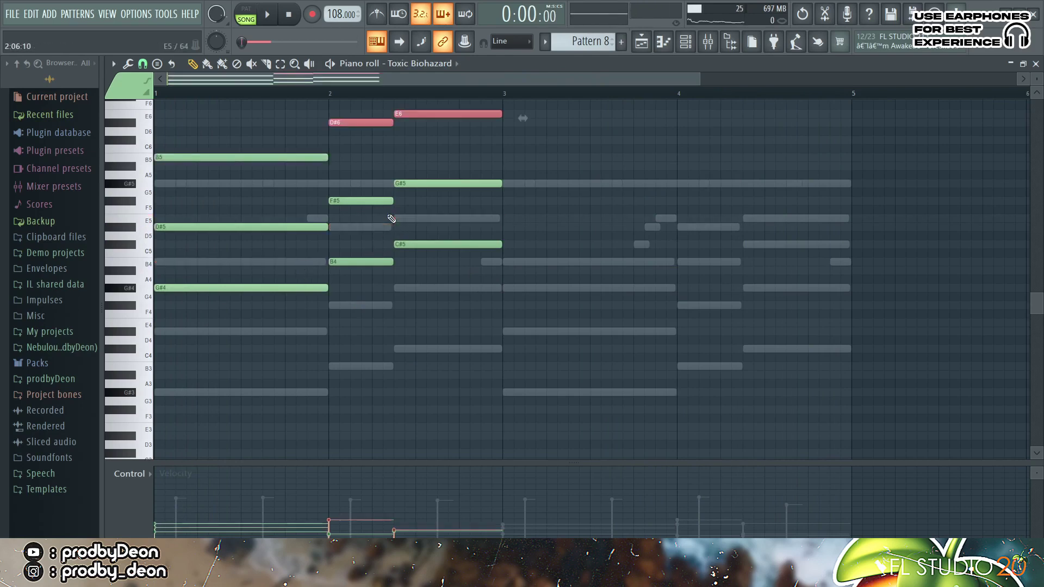
pyautogui.click(573, 230)
pyautogui.rightClick(577, 229)
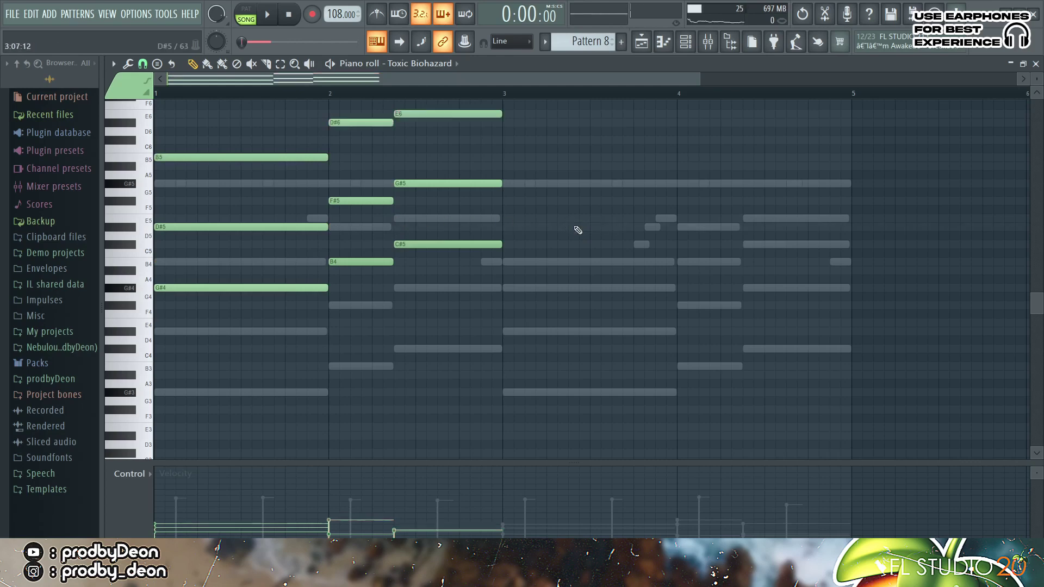
pyautogui.press('space')
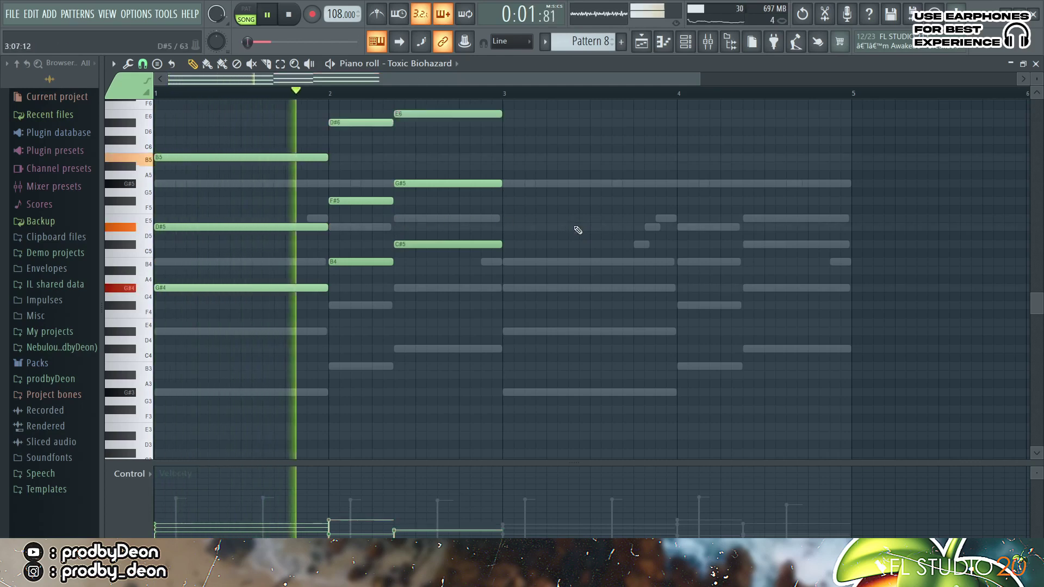
pyautogui.press('space')
# Compare against the previous voicing, then duplicate the chord phrase into bars 3–5 with Ctrl+B
pyautogui.hotkey('ctrl', 'z')
pyautogui.press('space')
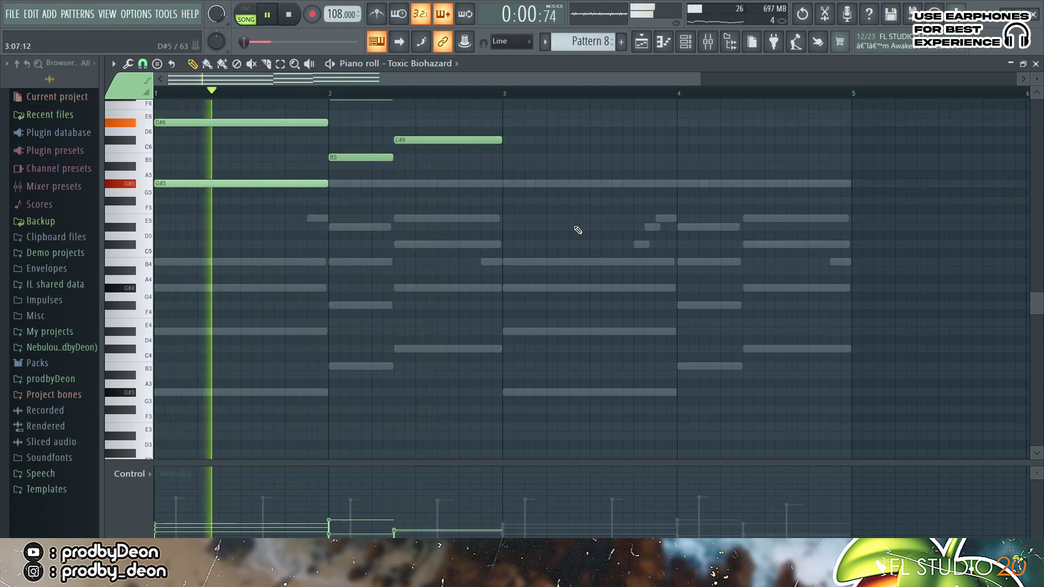
pyautogui.scroll(3, 578, 230)
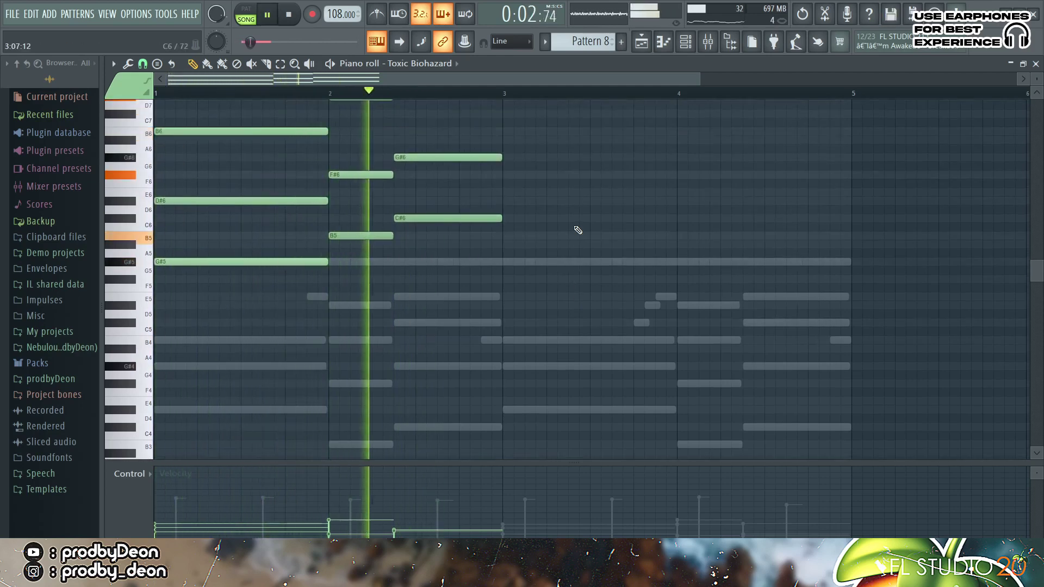
pyautogui.press('space')
pyautogui.hotkey('ctrl', 'z')
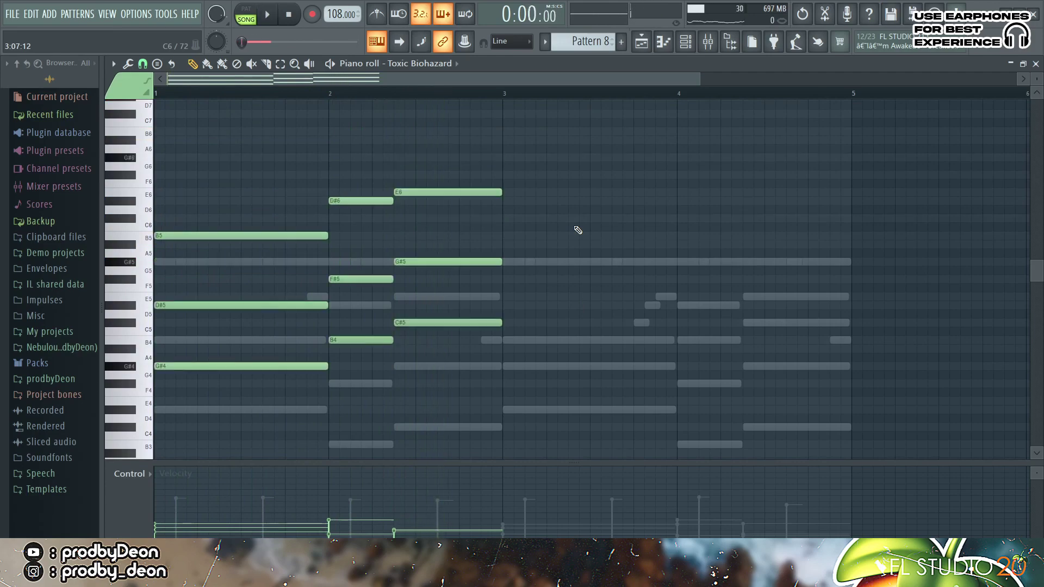
pyautogui.hotkey('ctrl', 'b')
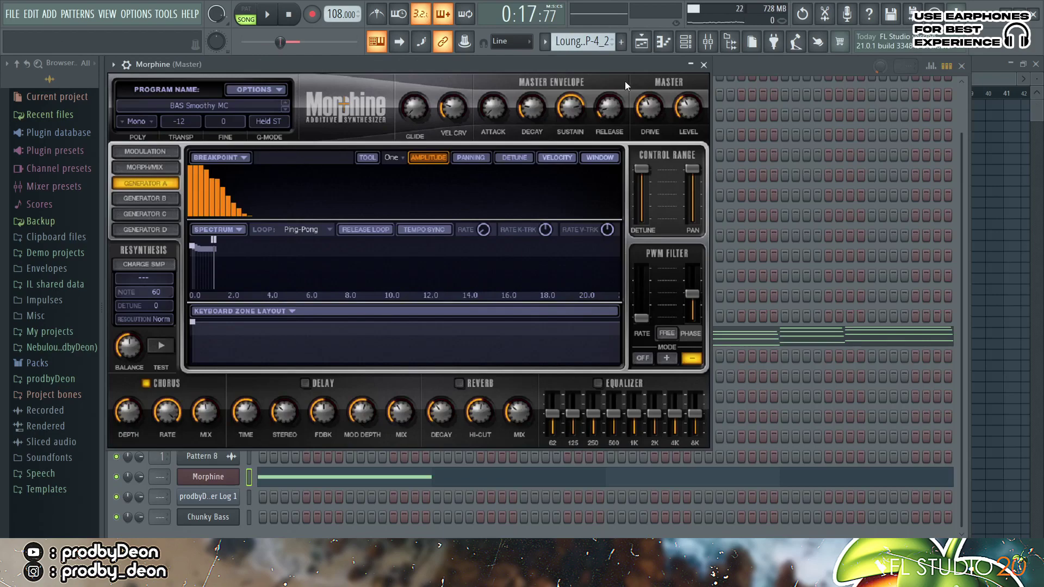
# Add B3 and C#4 notes after the G#3 in the Morphine piano roll, removing the extra C4
pyautogui.click(664, 42)
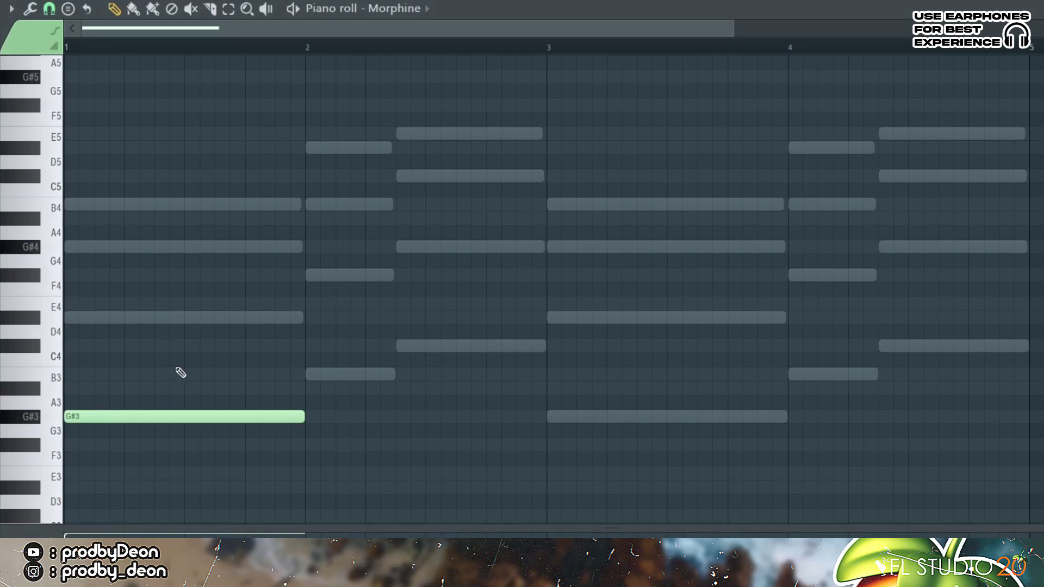
pyautogui.click(54, 333)
pyautogui.click(162, 418)
pyautogui.click(308, 380)
pyautogui.click(400, 350)
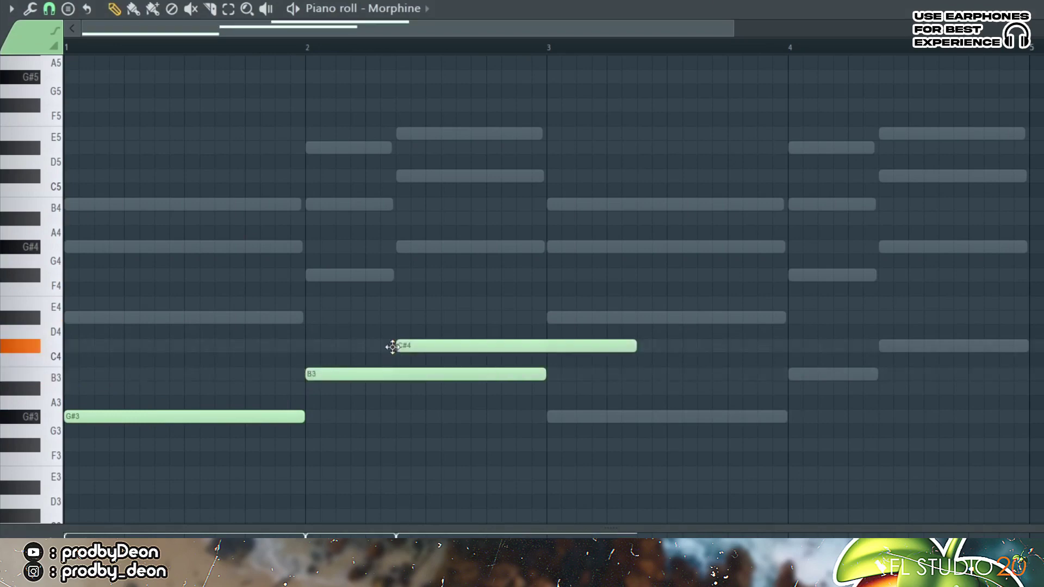
pyautogui.click(549, 361)
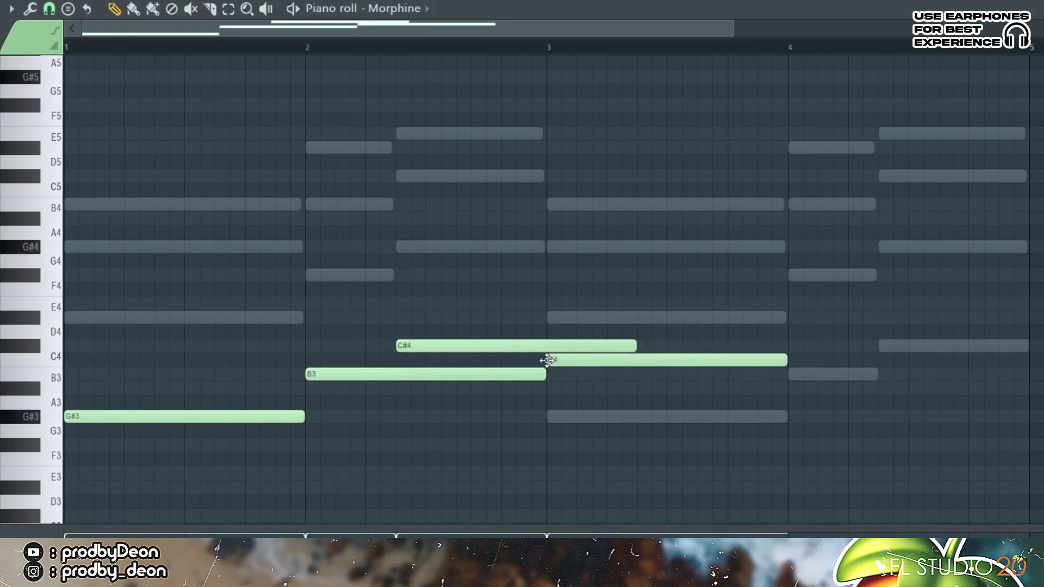
pyautogui.hotkey('ctrl', 'l')
pyautogui.press('space')
pyautogui.rightClick(550, 362)
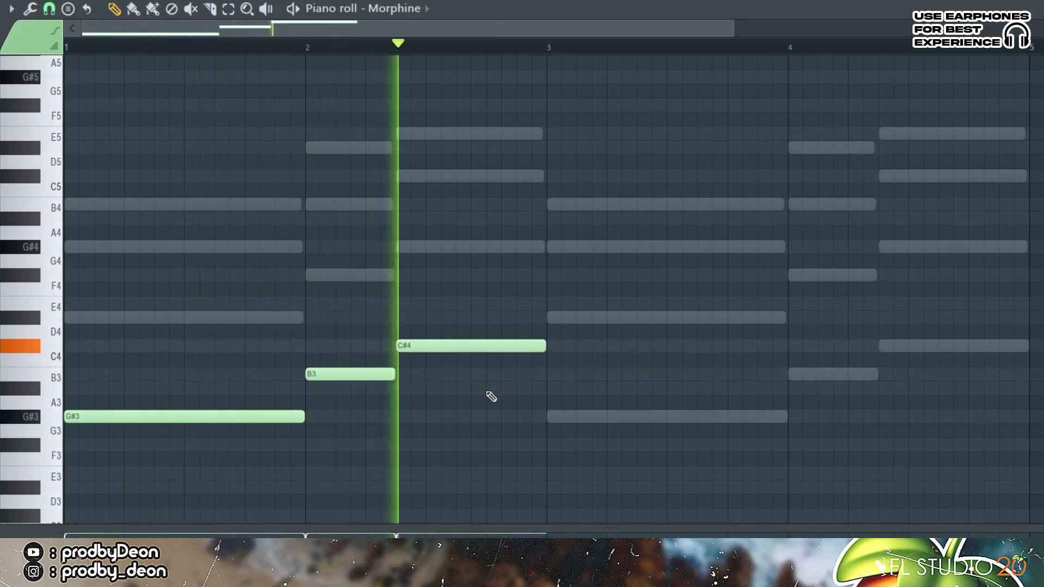
pyautogui.press('space')
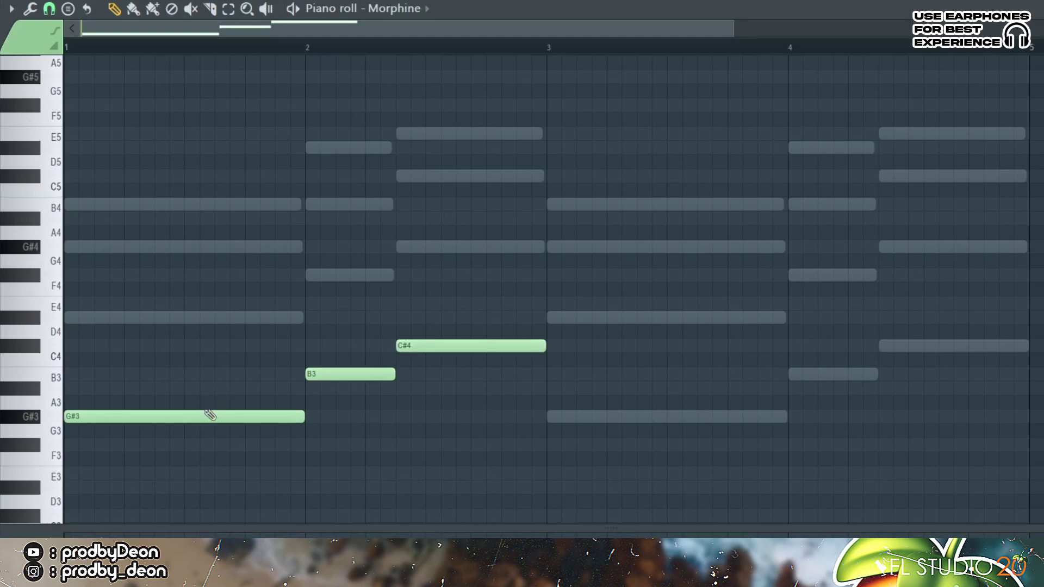
# Push the G#3 and B3 bass notes slightly later and check the timing
pyautogui.moveTo(204, 413); pyautogui.dragTo(231, 417)
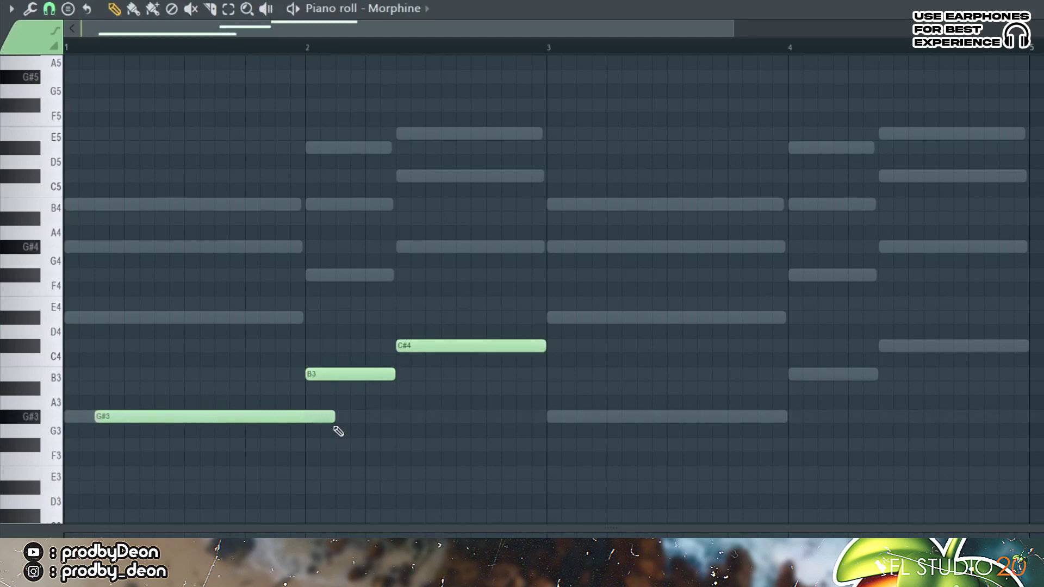
pyautogui.press('space')
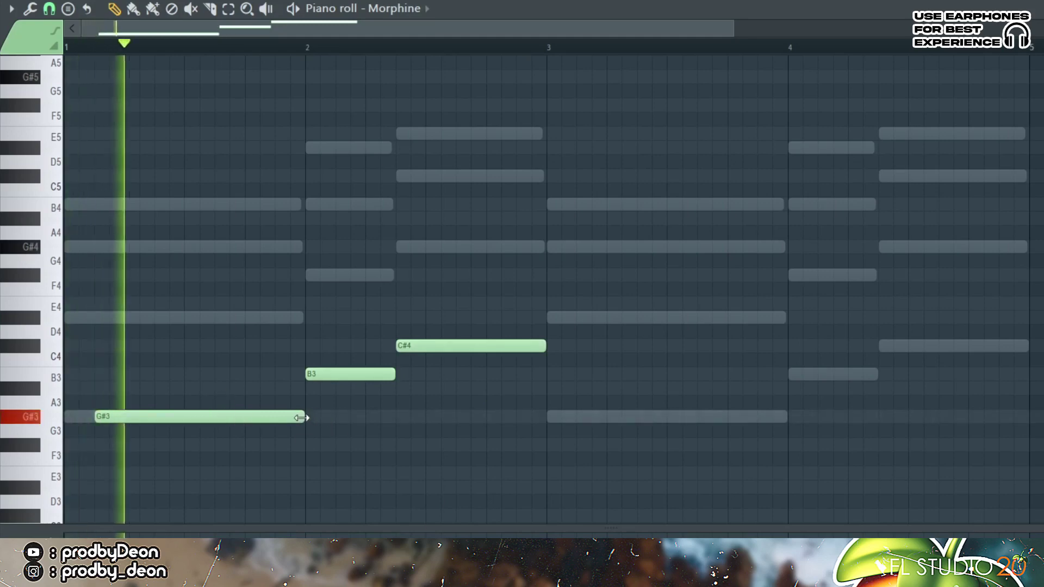
pyautogui.moveTo(343, 377); pyautogui.dragTo(396, 378)
# Shift the bar 3–4 bass notes later and add a very short F#4 slide note in bar 4
pyautogui.press('space')
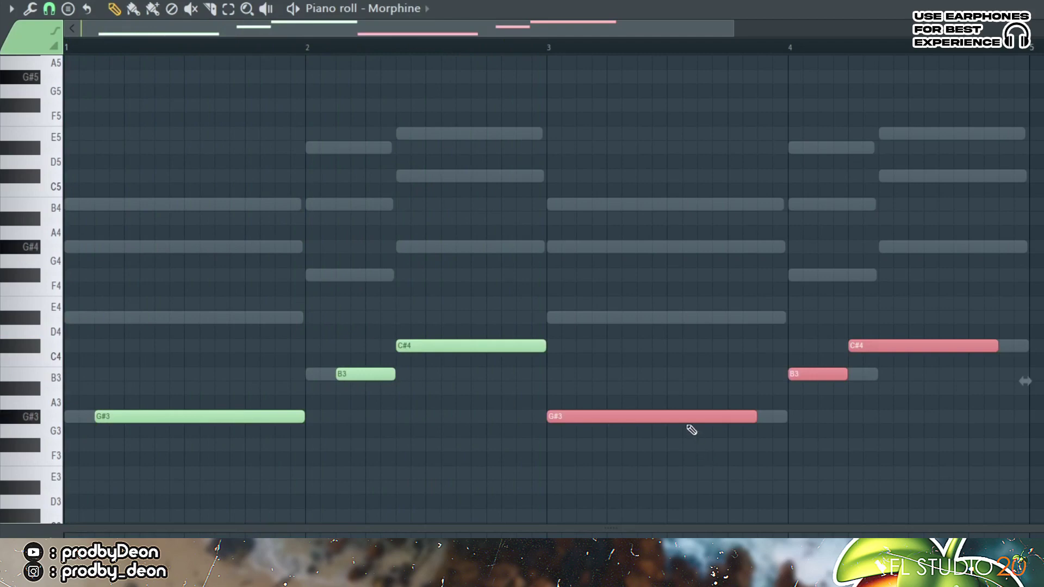
pyautogui.moveTo(686, 423); pyautogui.dragTo(712, 419)
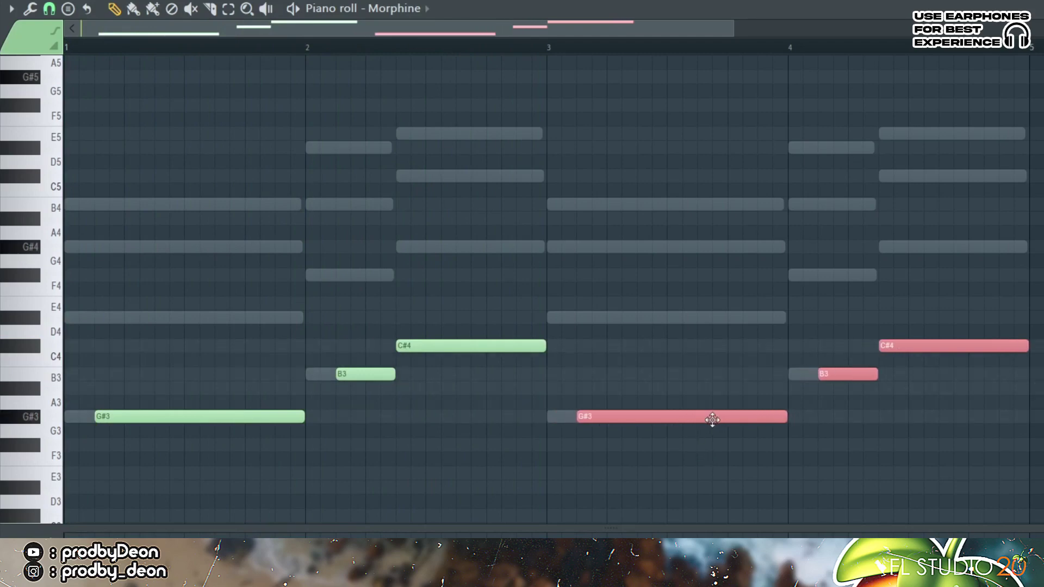
pyautogui.click(851, 287)
pyautogui.moveTo(855, 276); pyautogui.dragTo(855, 272)
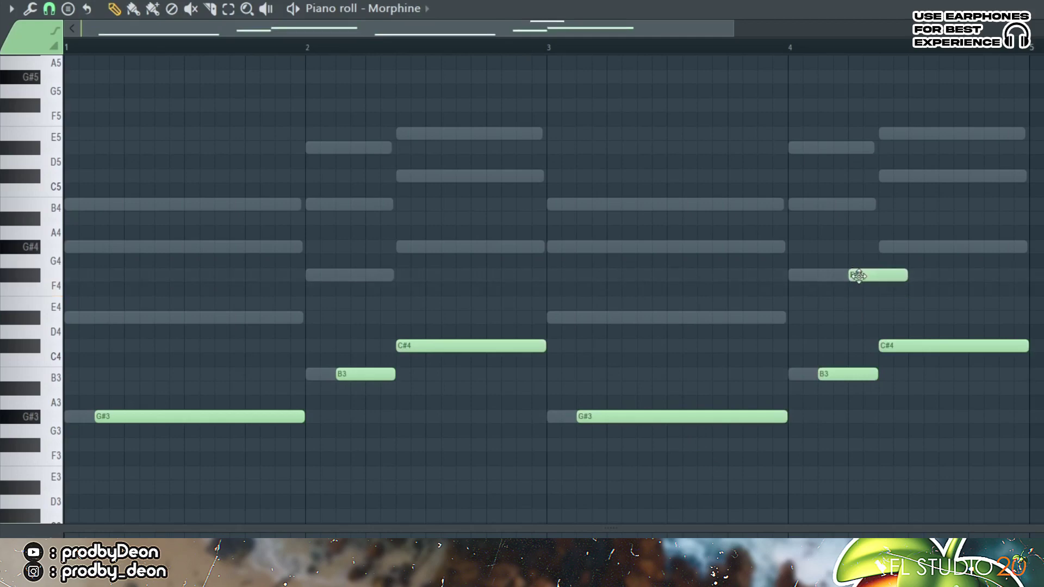
pyautogui.doubleClick(858, 276)
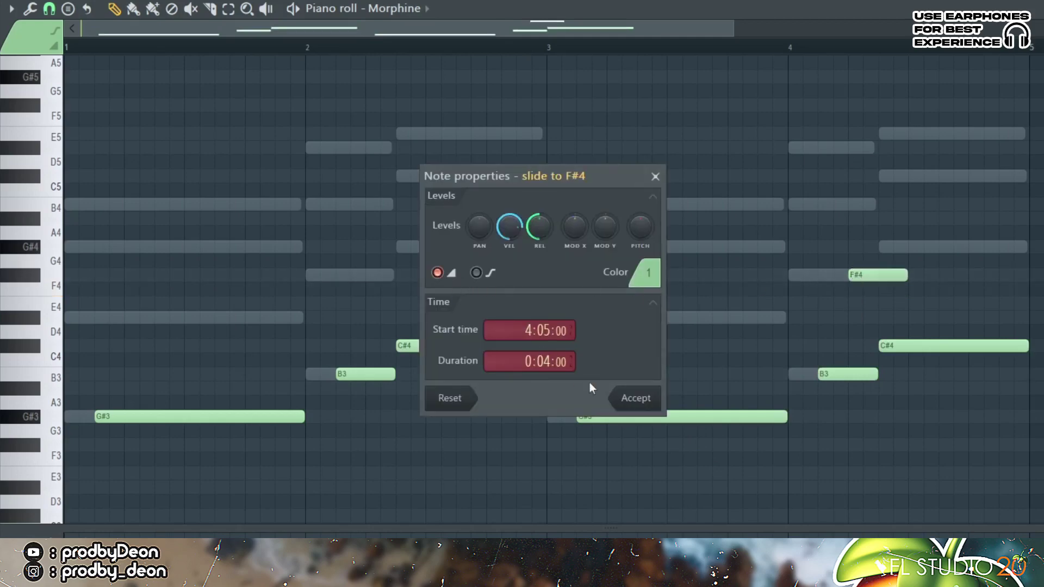
pyautogui.click(636, 399)
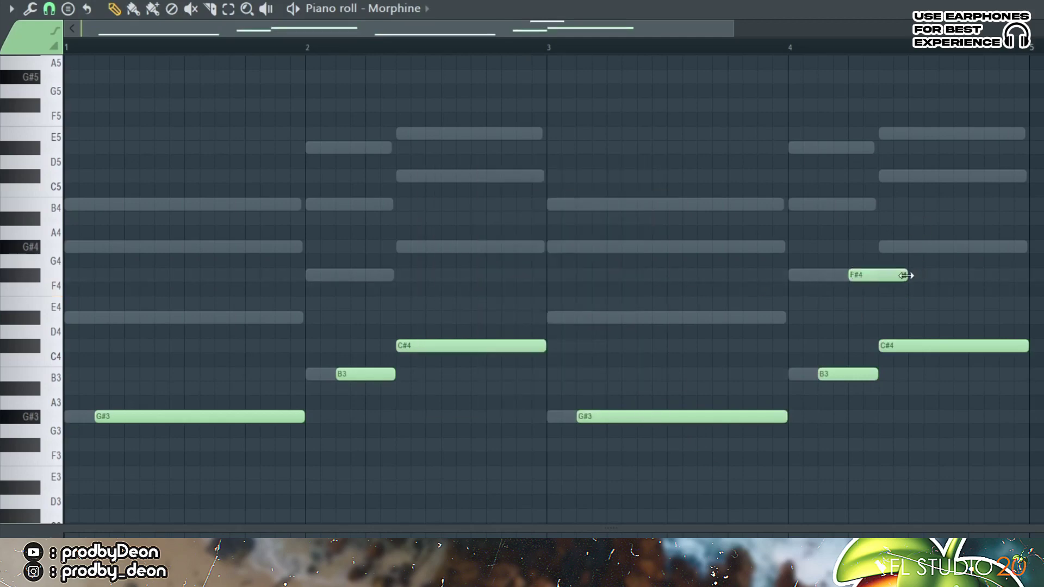
pyautogui.moveTo(905, 276); pyautogui.dragTo(851, 279)
pyautogui.press('space')
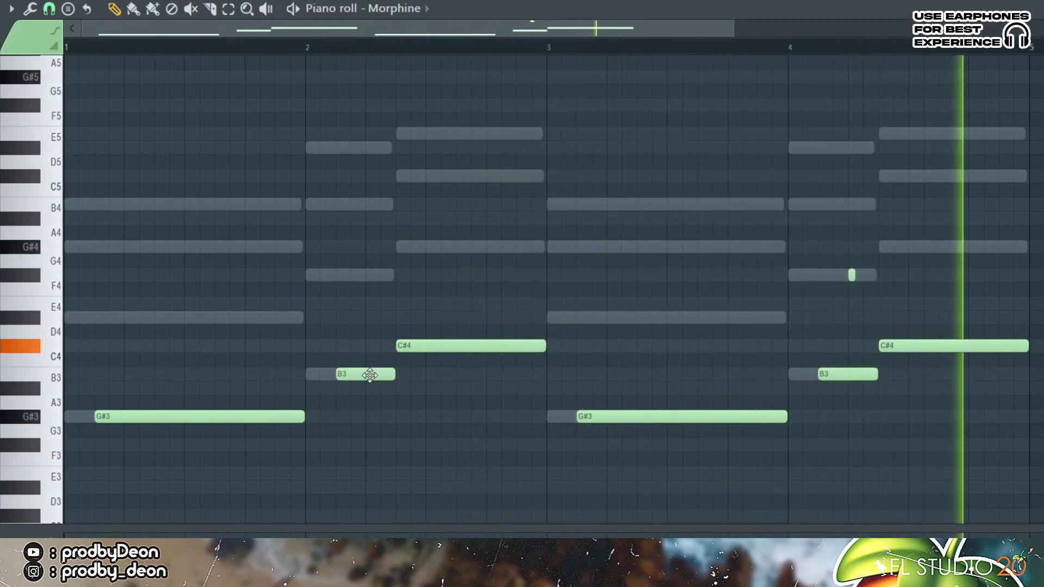
pyautogui.press('space')
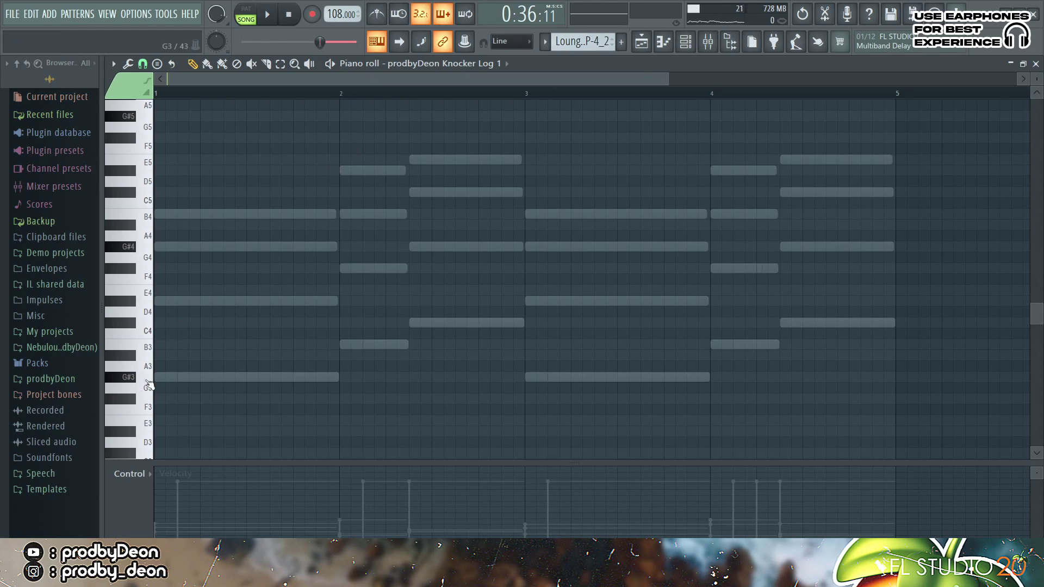
# Audition the Knocker Log 1 pattern and drag the pink notes after bar 5 about 3/8 bar later
pyautogui.click(148, 385)
pyautogui.click(148, 354)
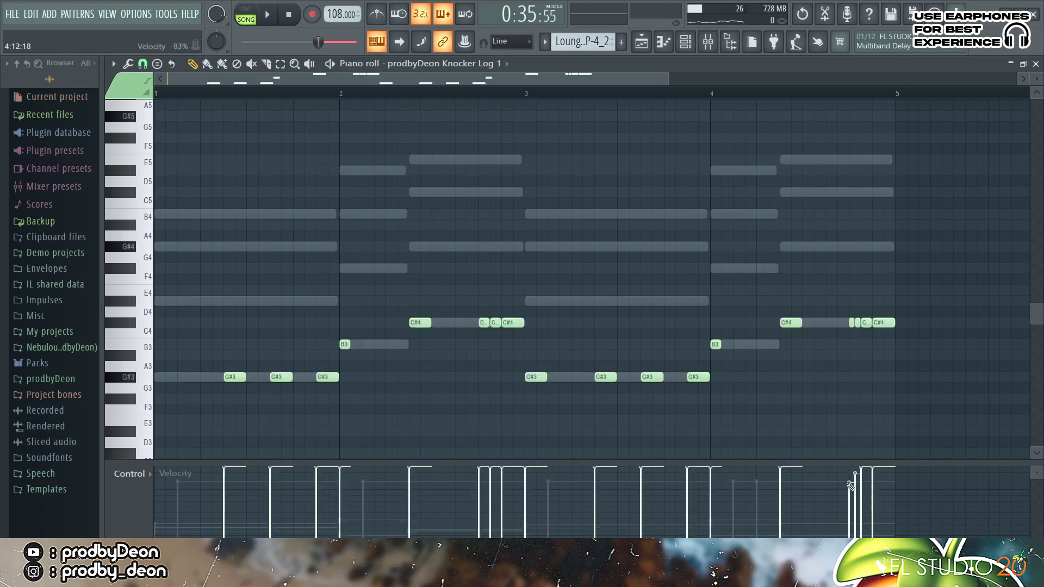
pyautogui.press('space')
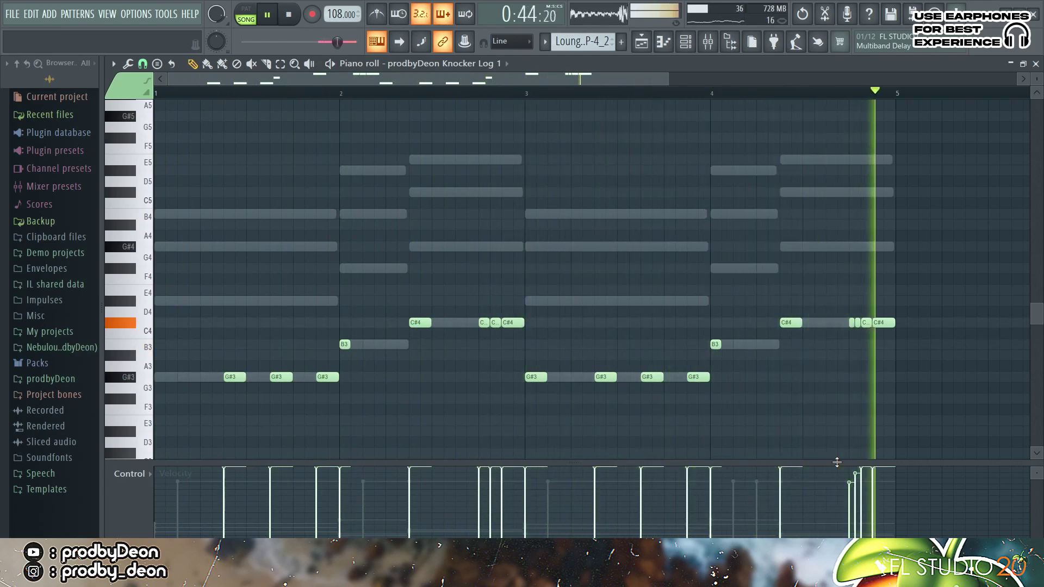
pyautogui.press('space')
pyautogui.hscroll(5, 837, 462)
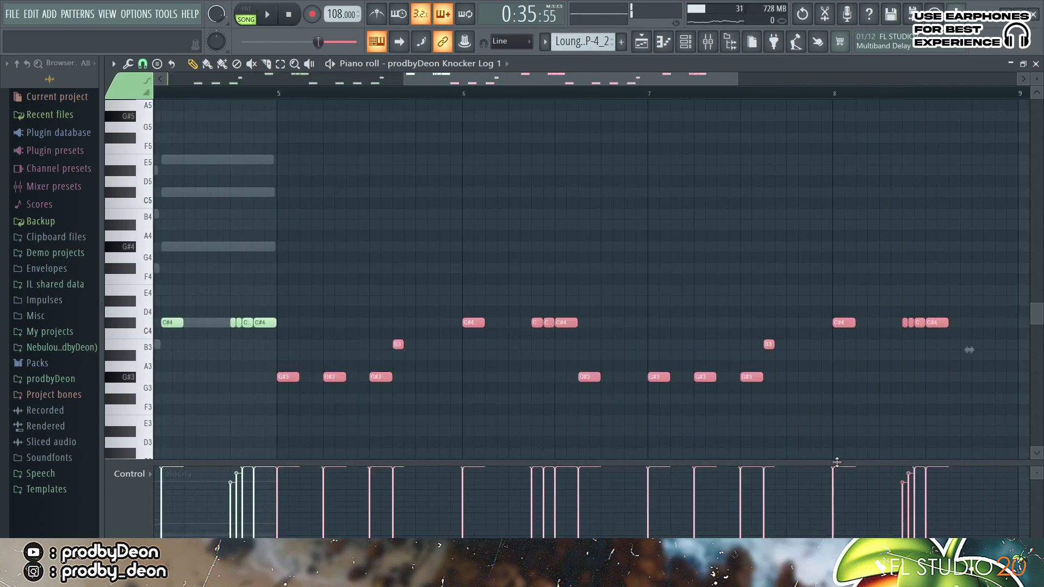
pyautogui.moveTo(288, 377); pyautogui.dragTo(359, 375)
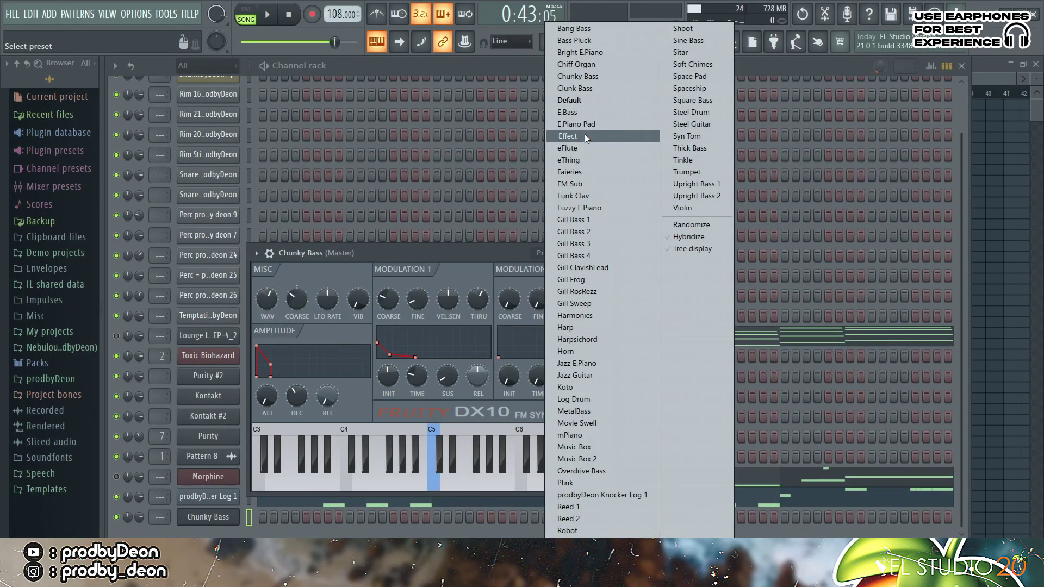
# Load the FM Sub preset on the DX10, paste in the log drum's notes, and make them legato
pyautogui.click(578, 184)
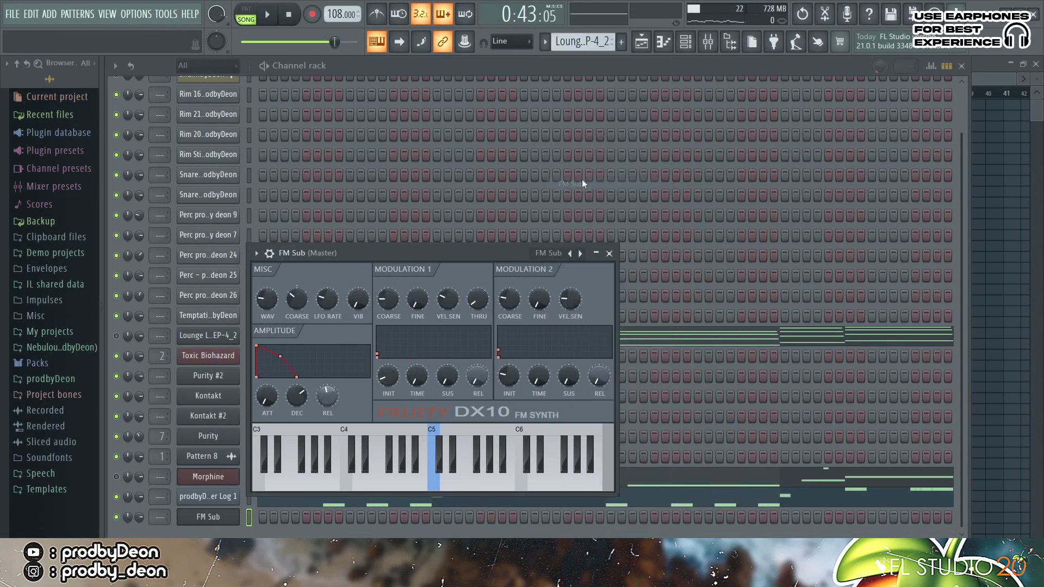
pyautogui.rightClick(235, 496)
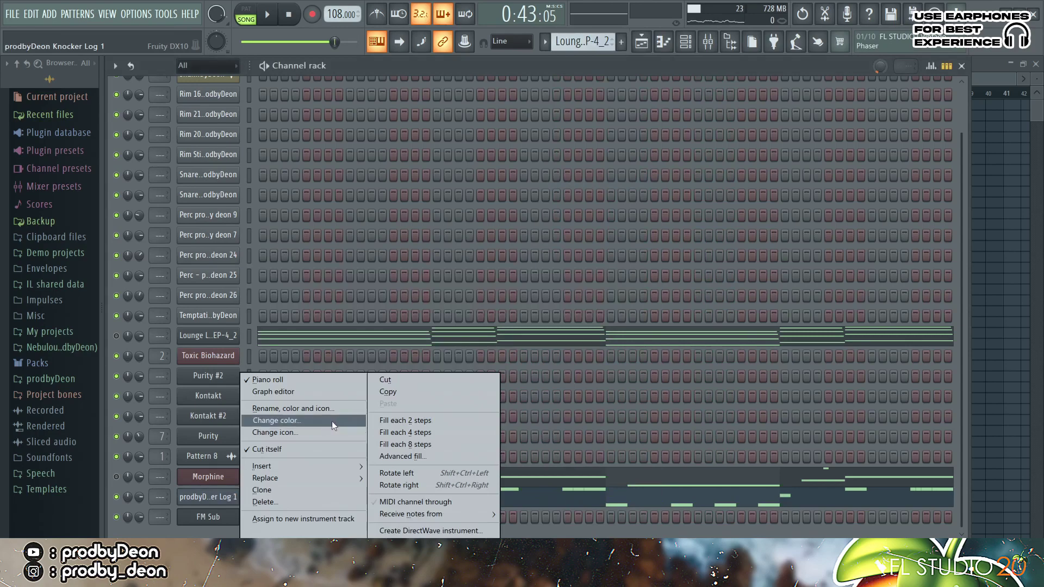
pyautogui.click(383, 396)
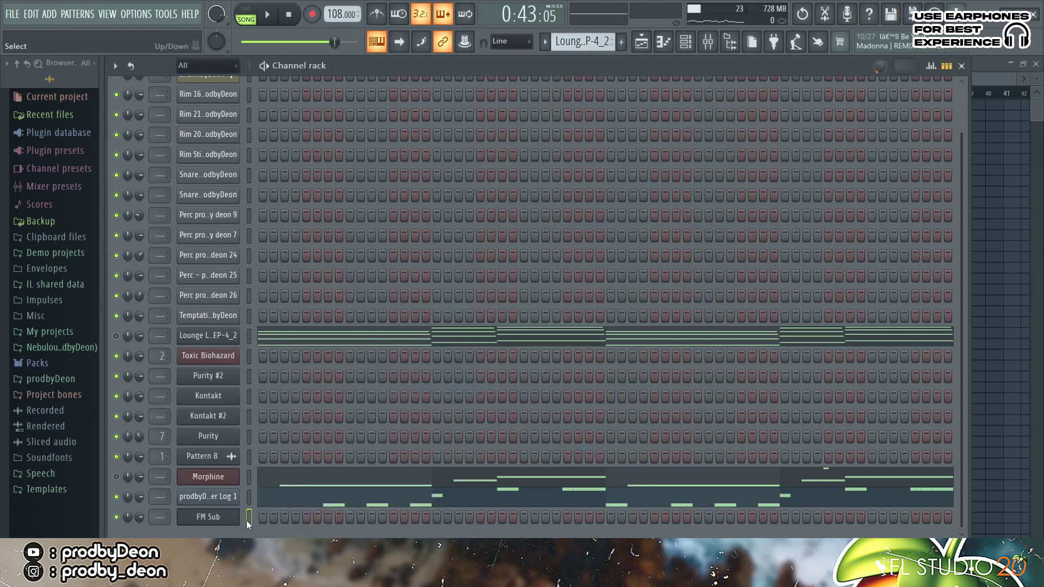
pyautogui.hotkey('ctrl', 'v')
pyautogui.click(283, 522)
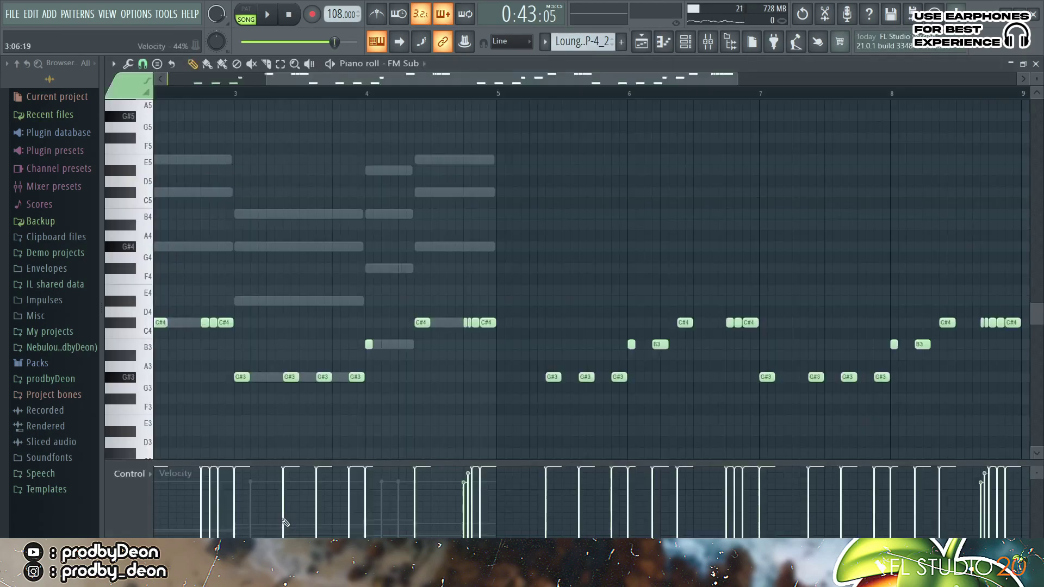
pyautogui.hotkey('ctrl', 'l')
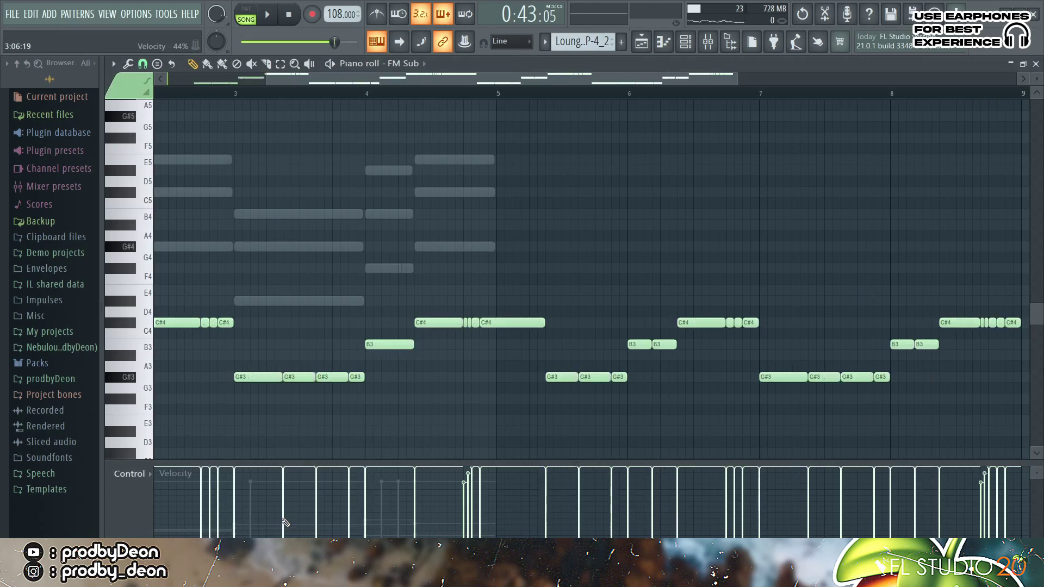
# Drop the FM Sub notes an octave so they top out at C#3, and audition the pattern
pyautogui.click(247, 12)
pyautogui.press('space')
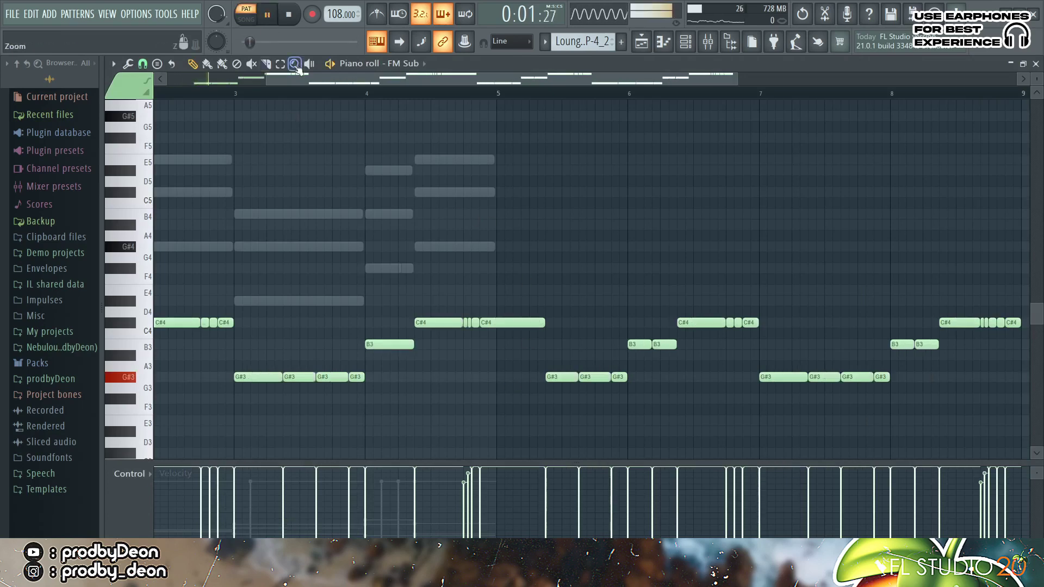
pyautogui.moveTo(272, 79); pyautogui.dragTo(157, 76)
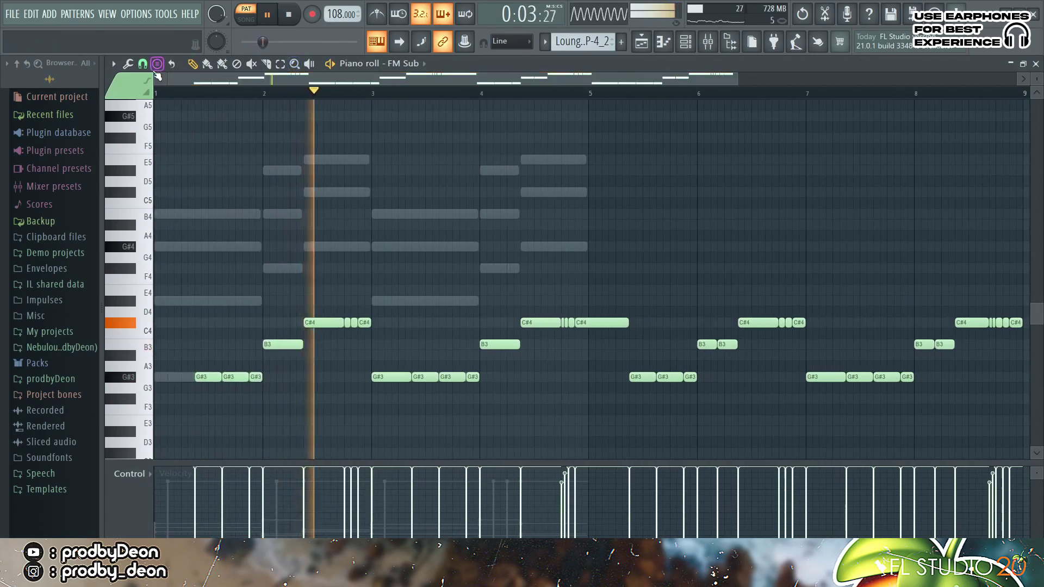
pyautogui.press('space')
pyautogui.hotkey('ctrl', 'Down')
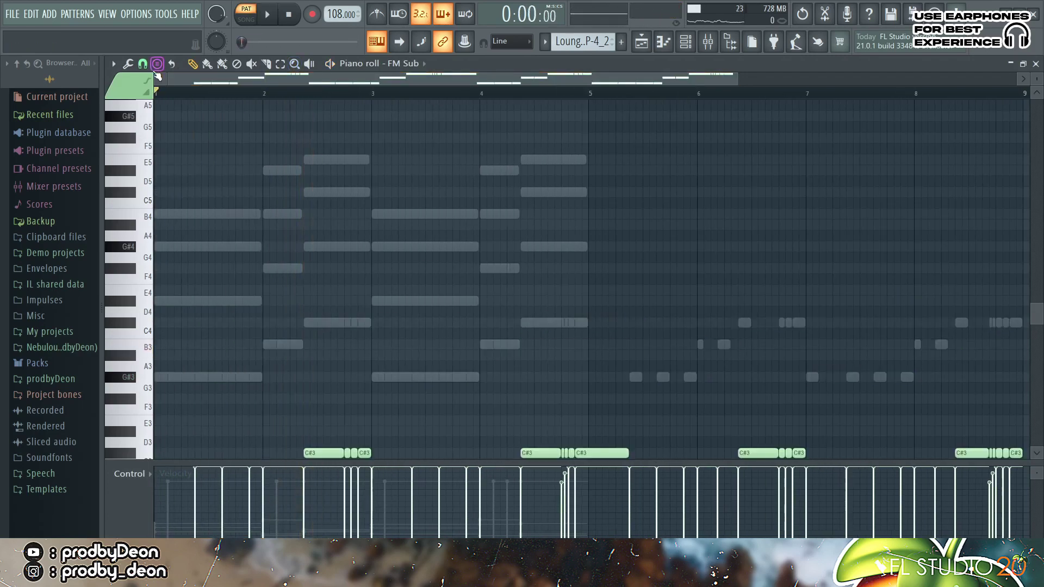
pyautogui.press('space')
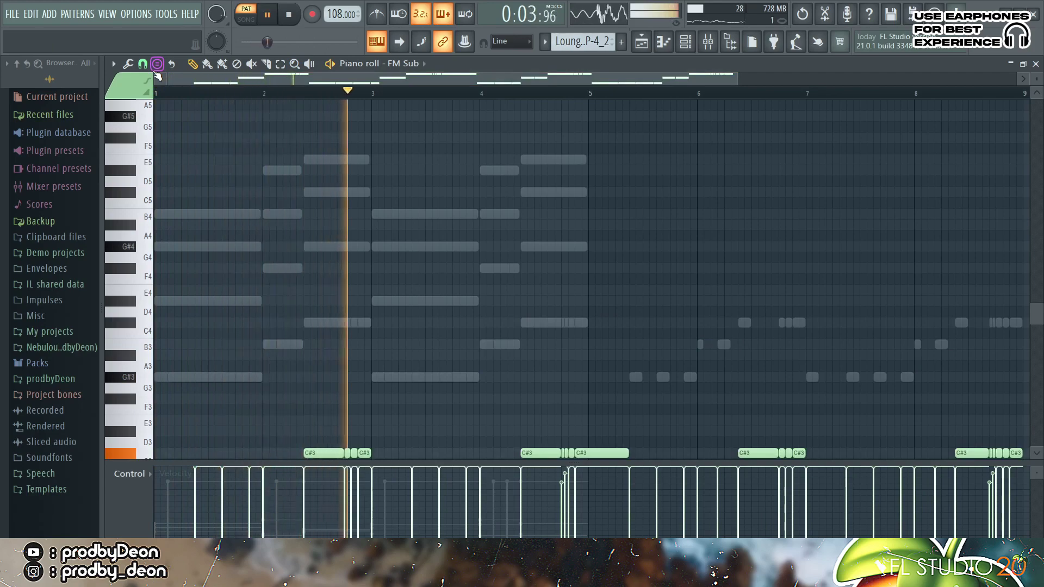
pyautogui.press('space')
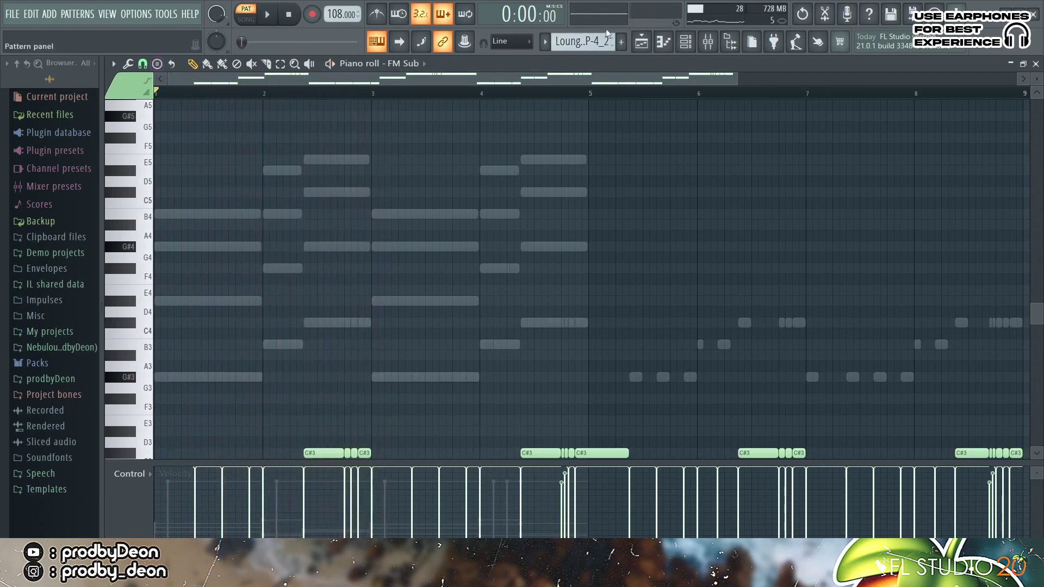
pyautogui.click(686, 40)
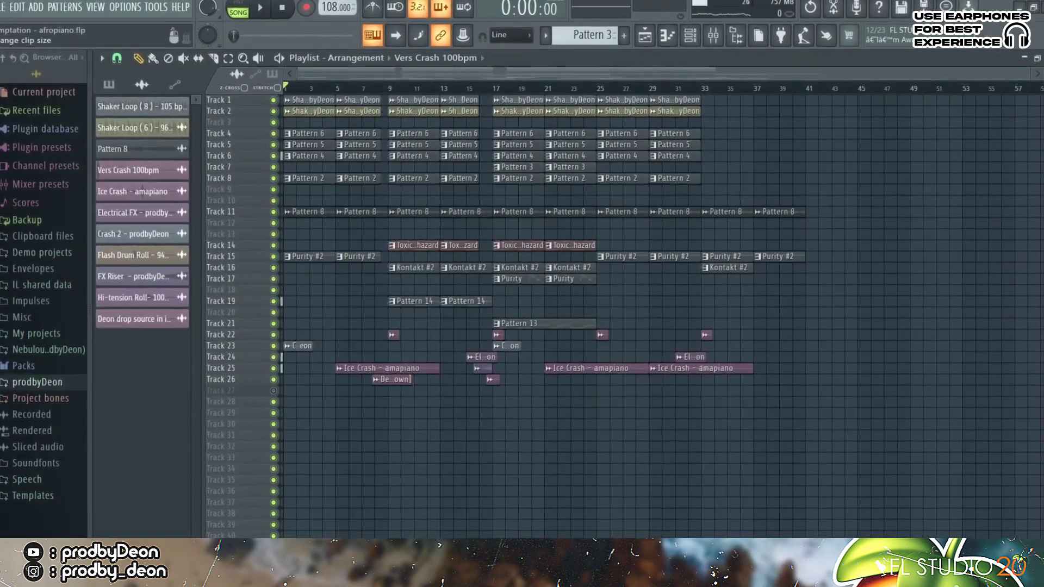
pyautogui.scroll(4, 543, 316)
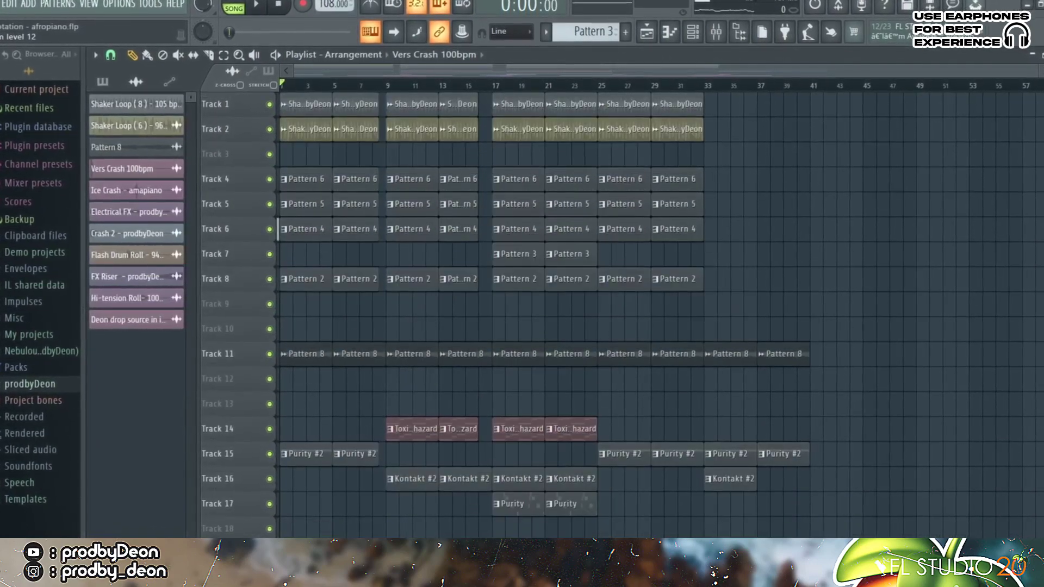
pyautogui.scroll(-6, 544, 316)
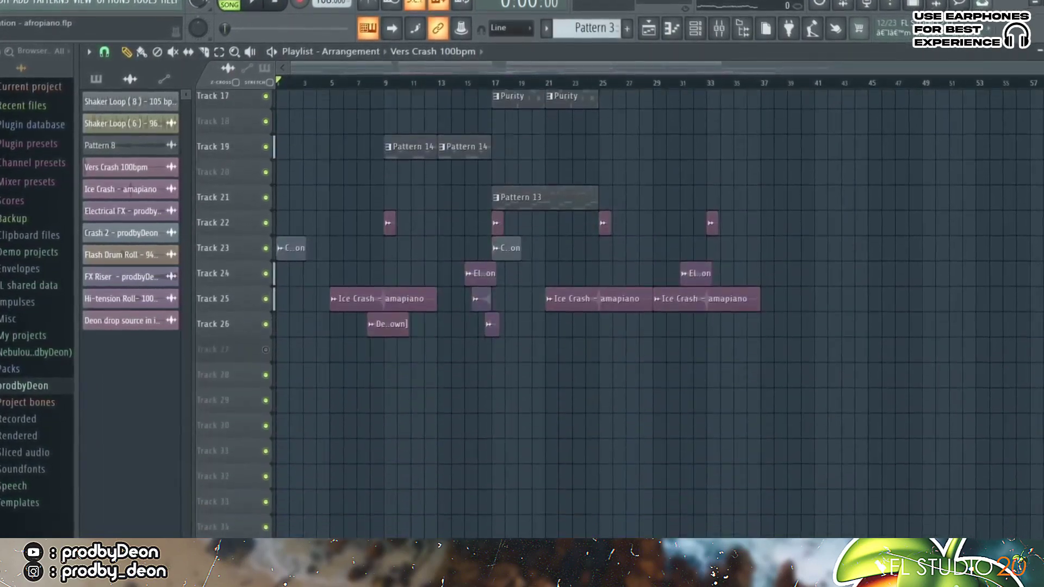
pyautogui.scroll(-1, 660, 326)
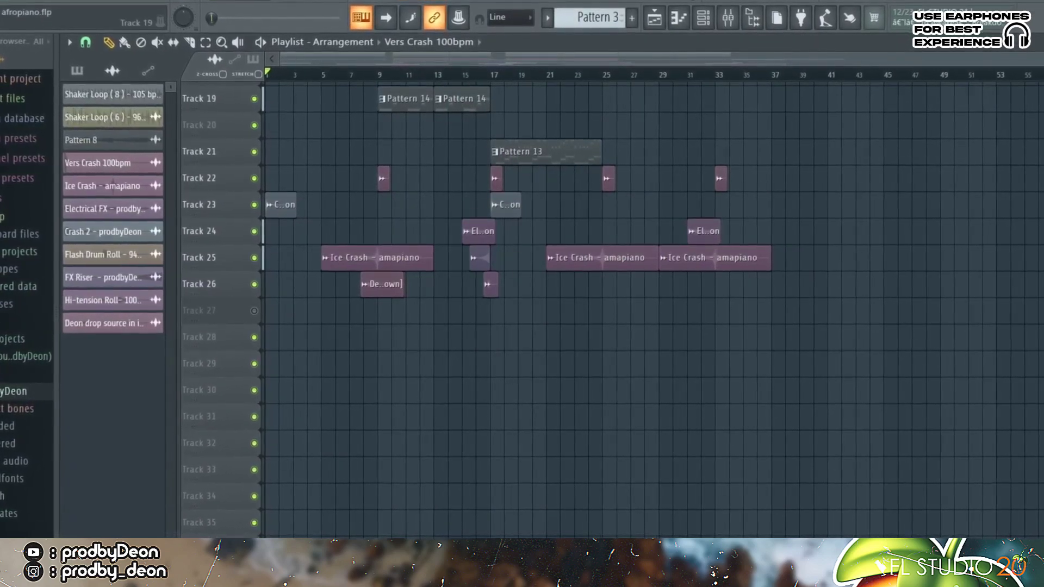
pyautogui.scroll(-3, 598, 305)
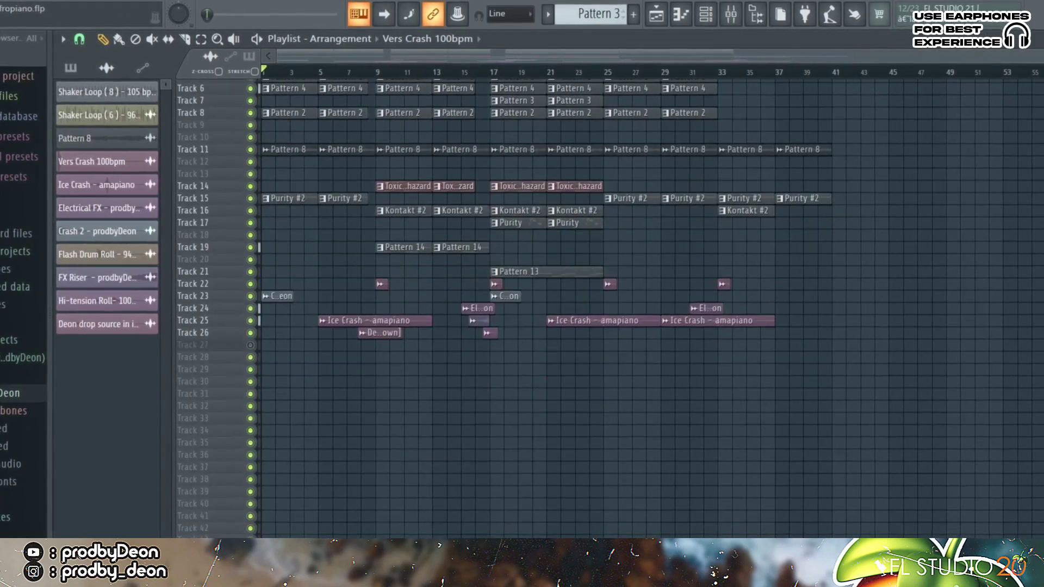
pyautogui.scroll(3, 598, 305)
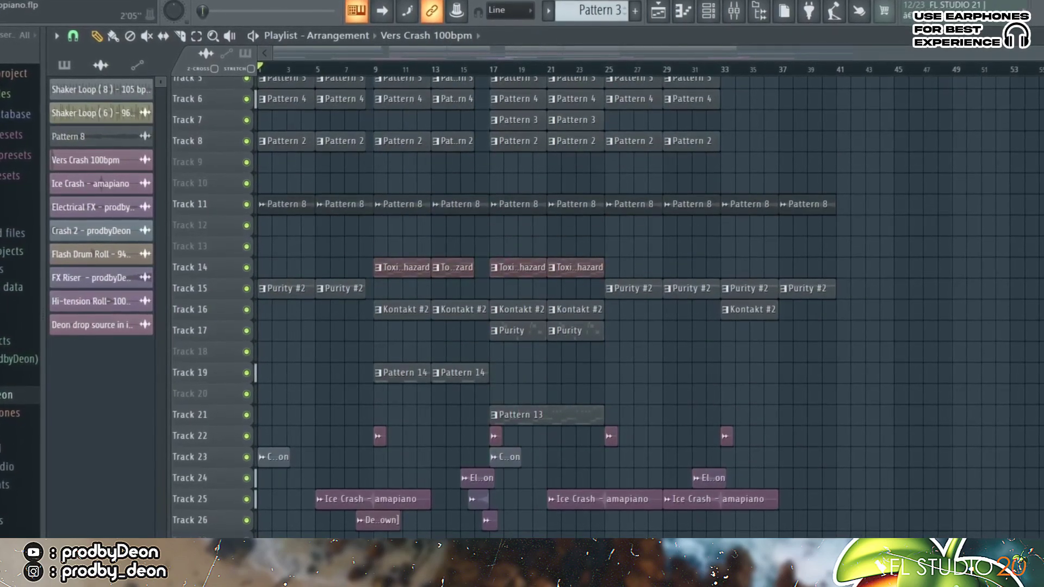
pyautogui.scroll(3, 401, 393)
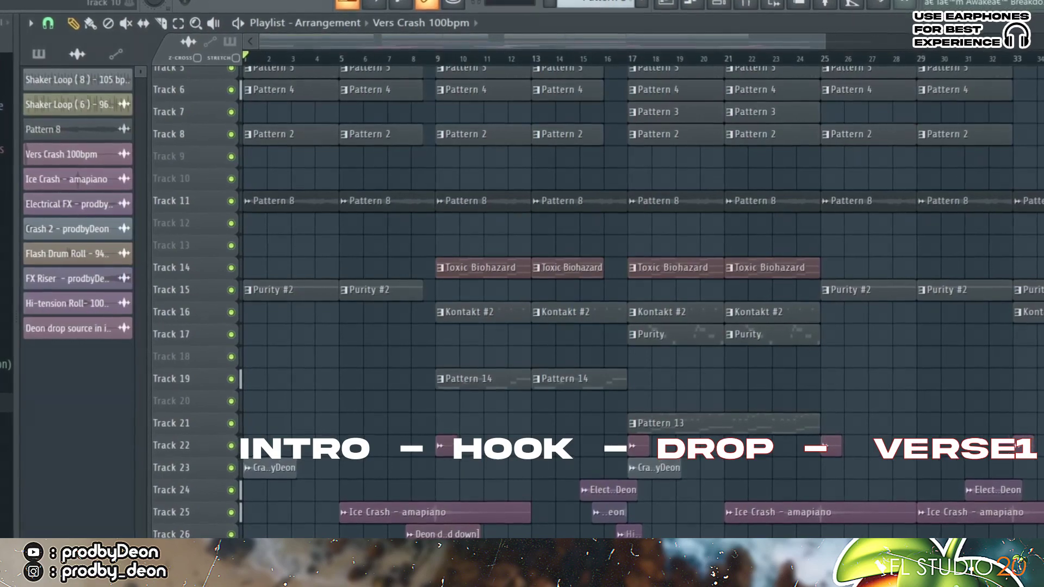
pyautogui.scroll(3, 627, 379)
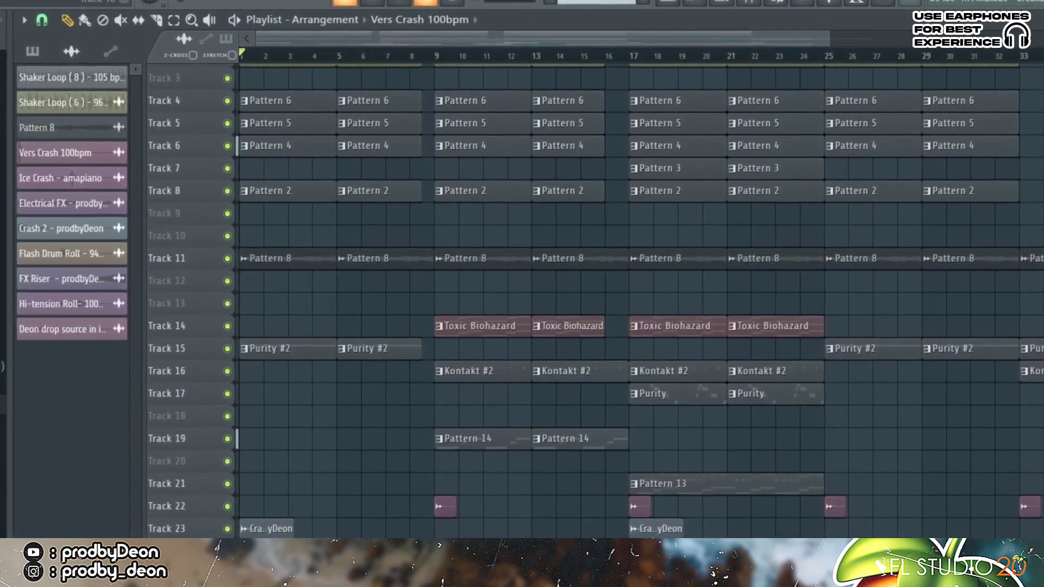
pyautogui.scroll(-2, 631, 294)
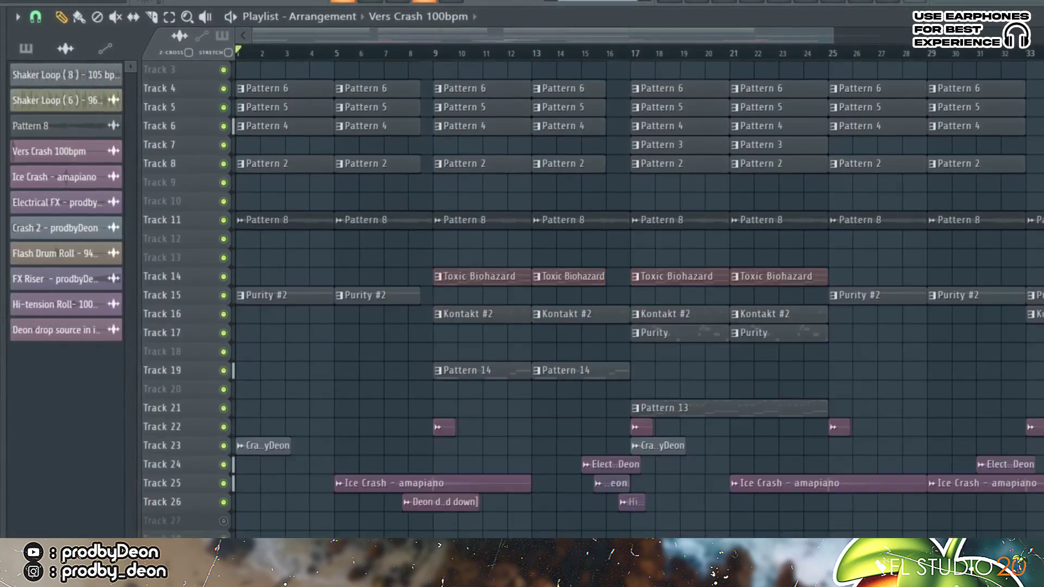
pyautogui.scroll(2, 631, 294)
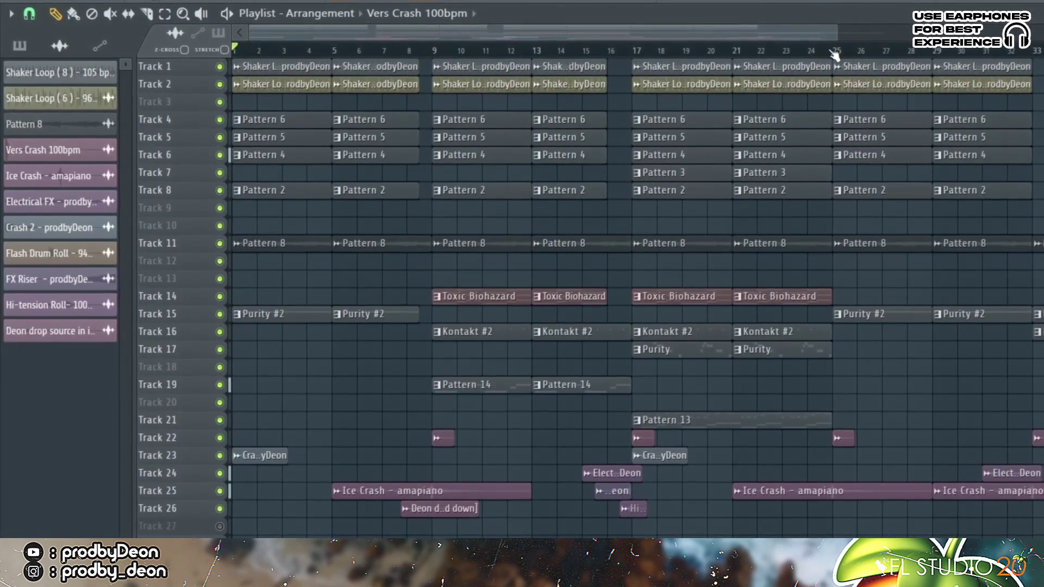